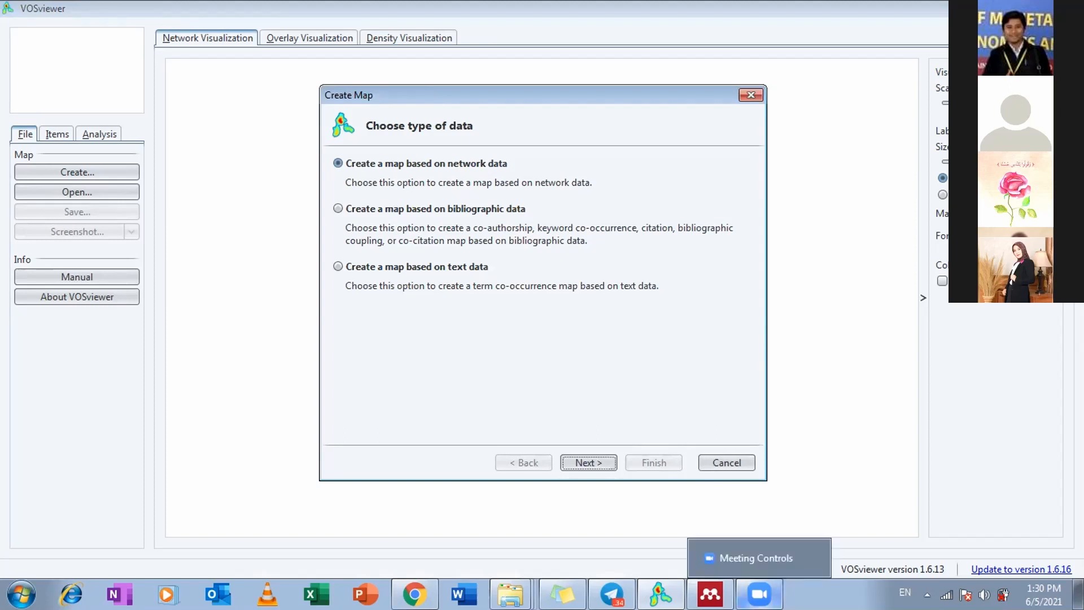
# Step: Close the current Create Map wizard and start creating a new map
pyautogui.click(759, 593)
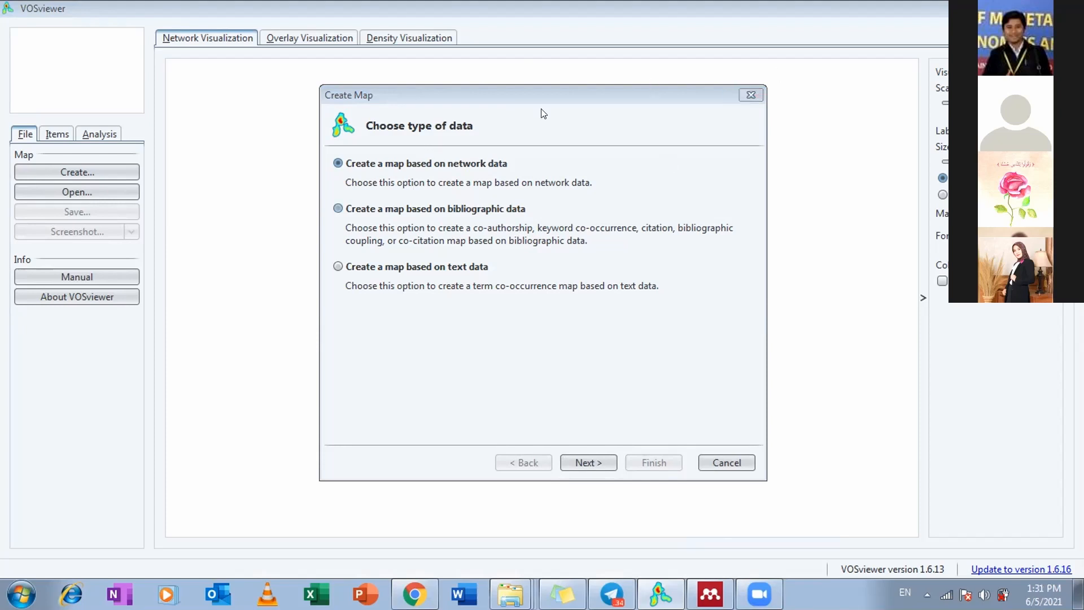
pyautogui.click(751, 94)
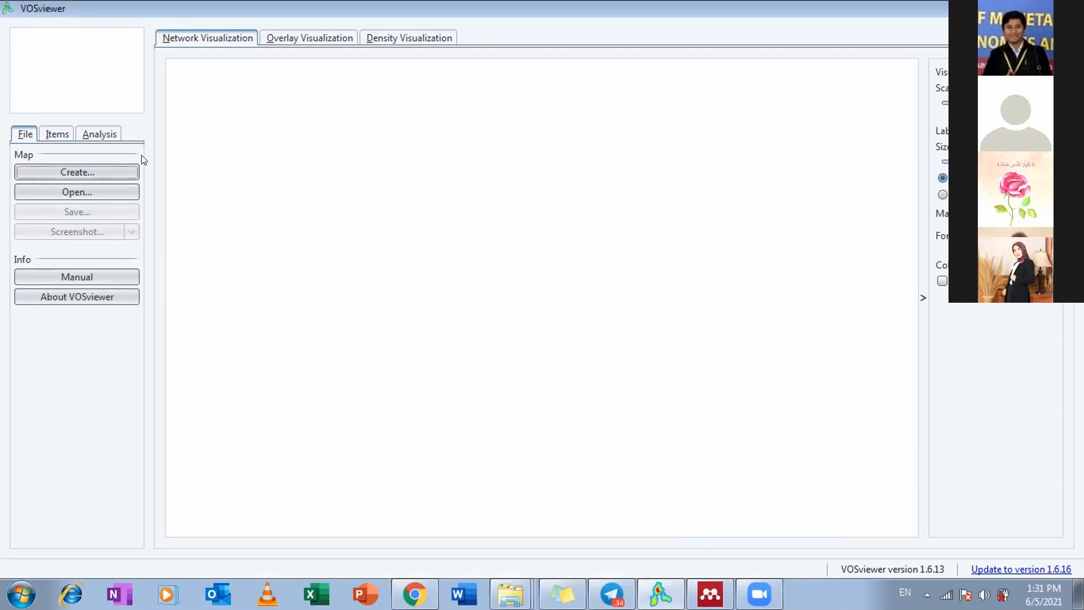
pyautogui.click(26, 134)
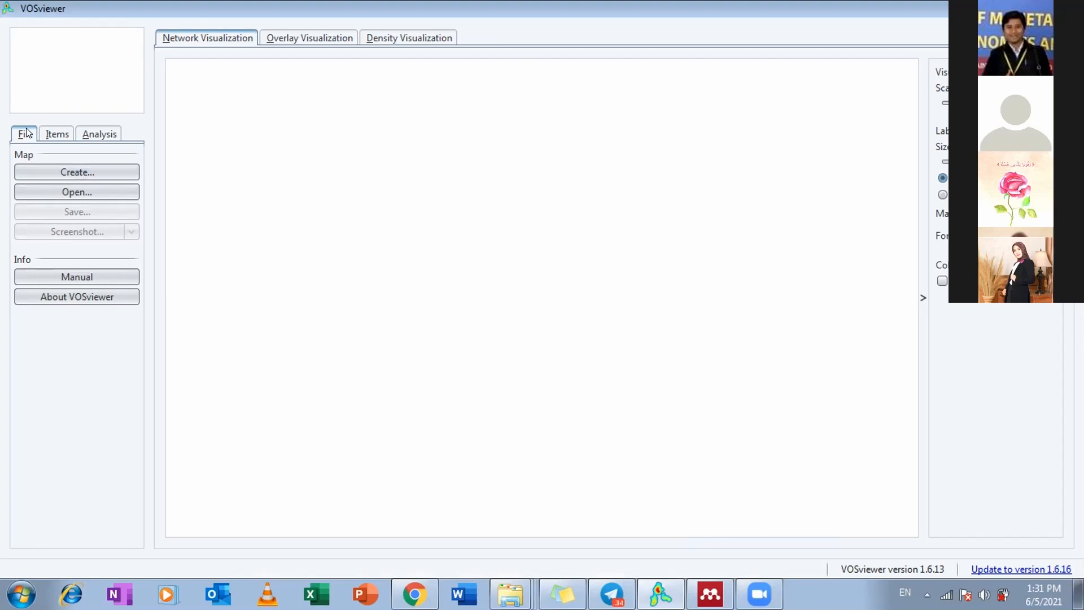
pyautogui.click(66, 169)
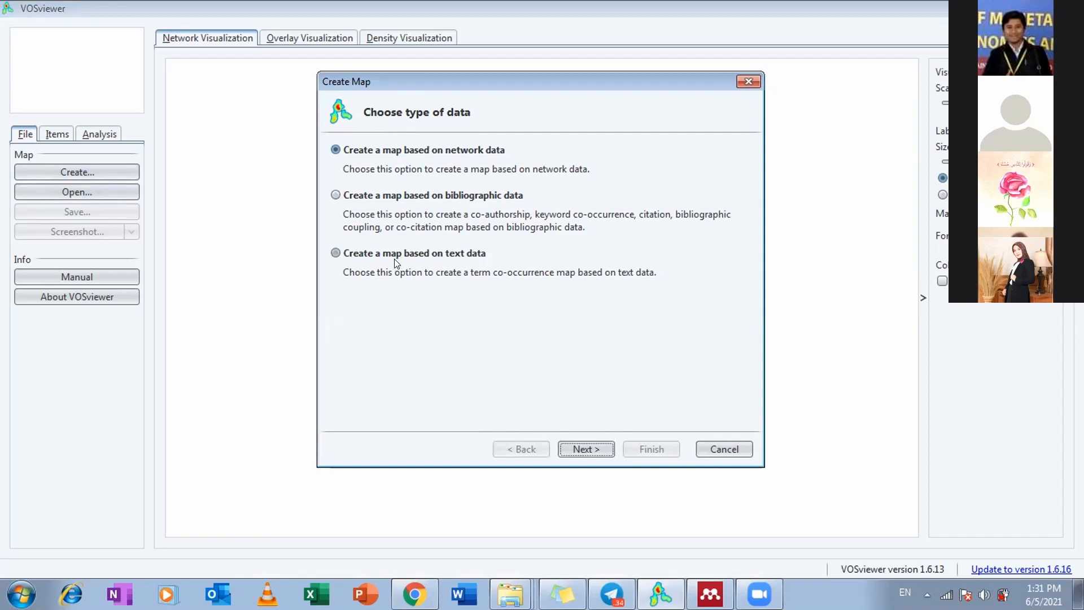
# Step: Compare the network, bibliographic and text data types, and continue with a map based on bibliographic data
pyautogui.click(437, 149)
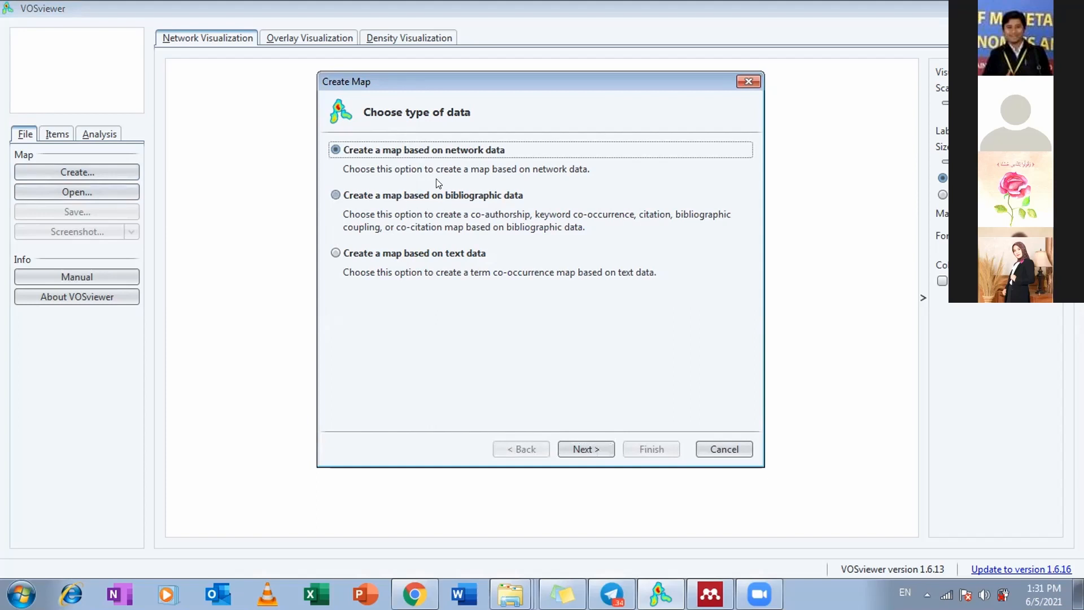
pyautogui.click(418, 198)
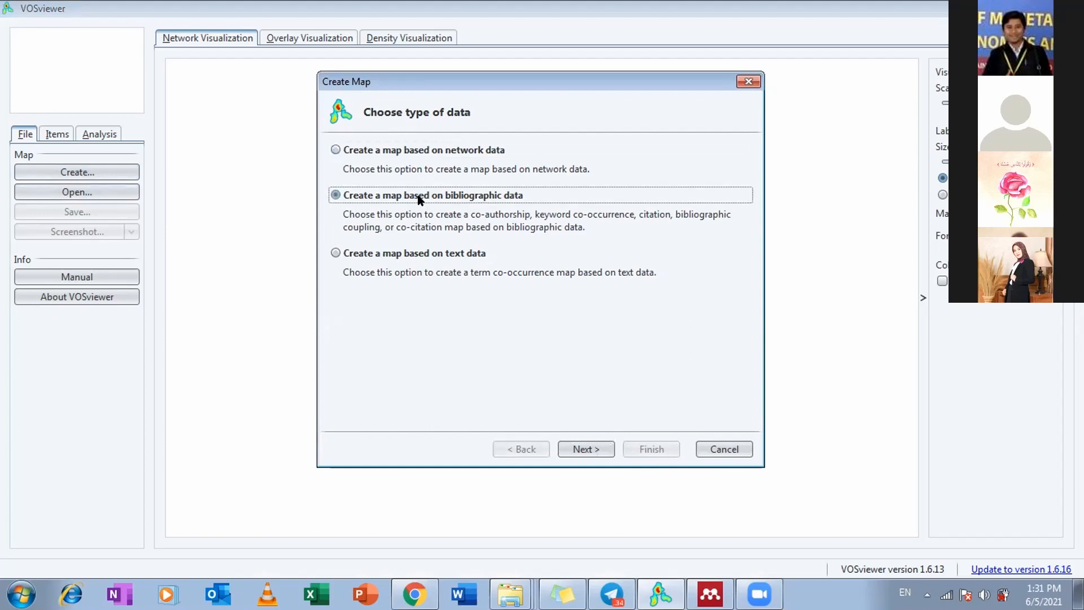
pyautogui.click(365, 255)
pyautogui.click(356, 196)
pyautogui.click(396, 252)
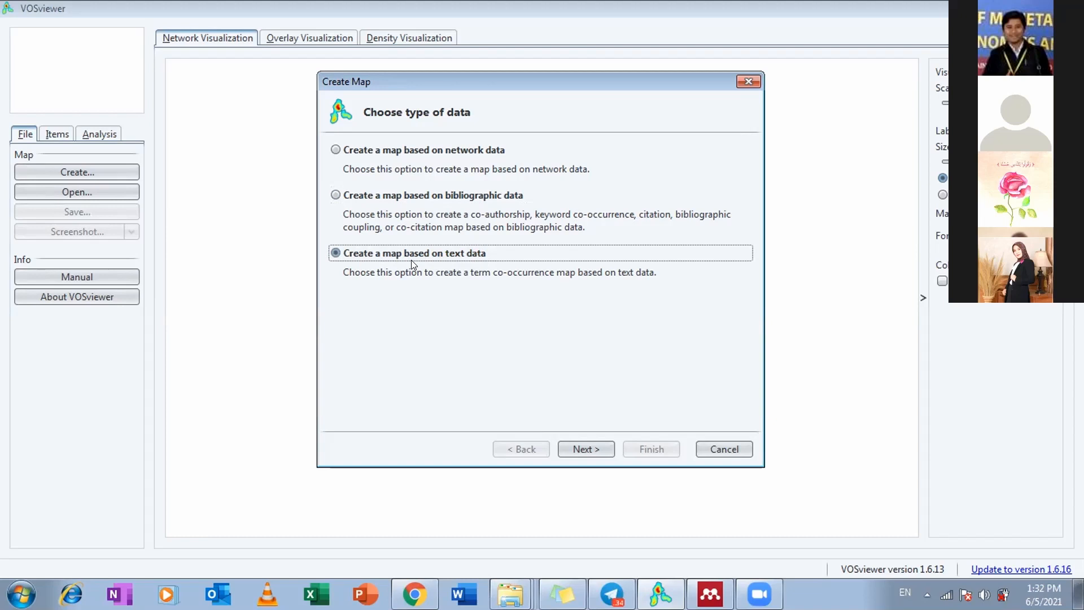
pyautogui.click(395, 196)
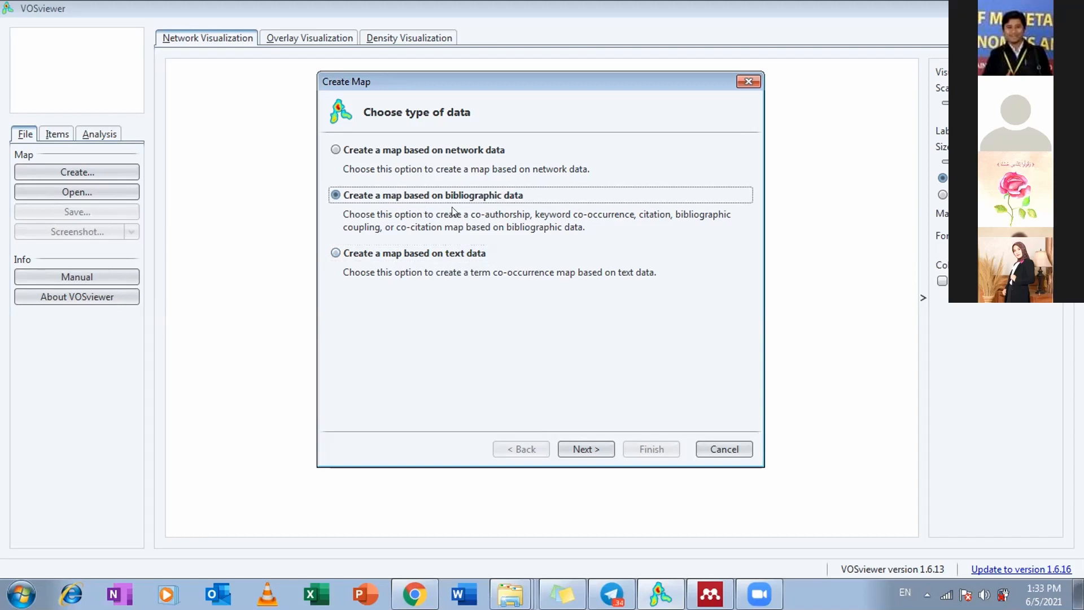
pyautogui.click(440, 253)
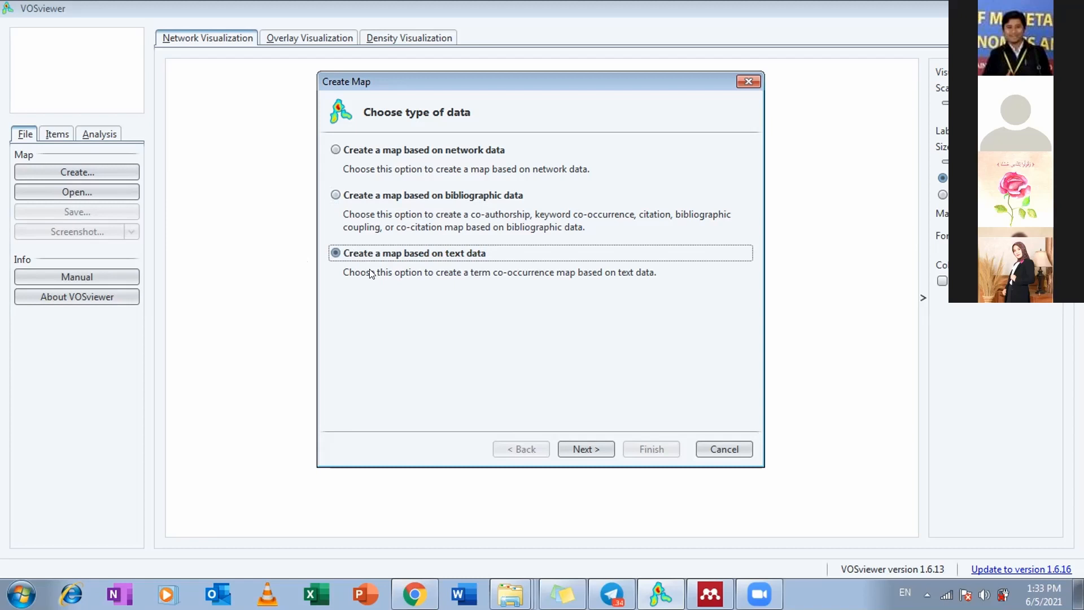
pyautogui.click(346, 195)
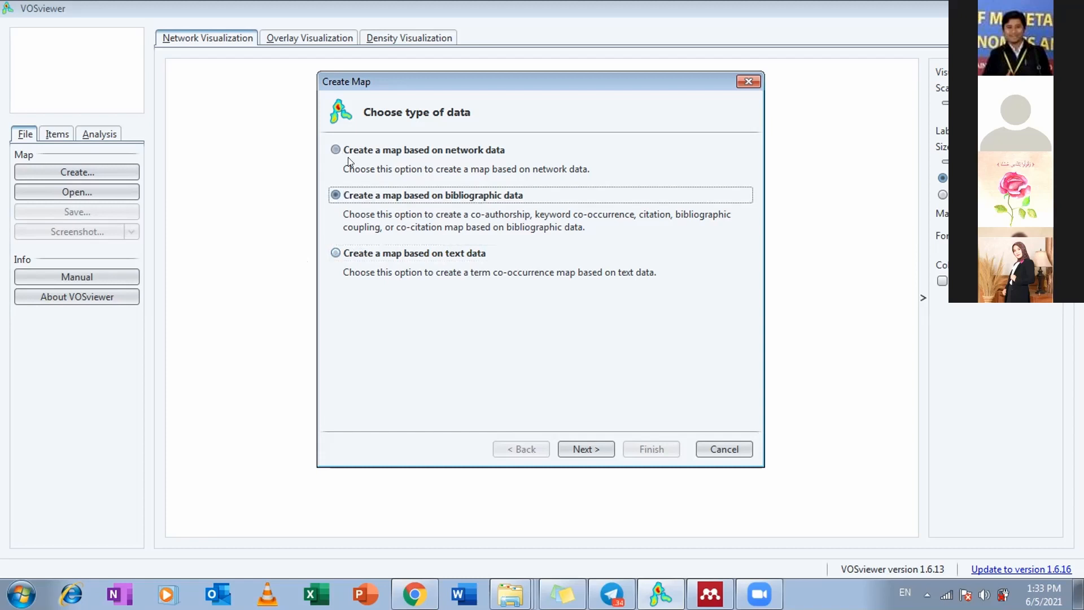
pyautogui.click(597, 446)
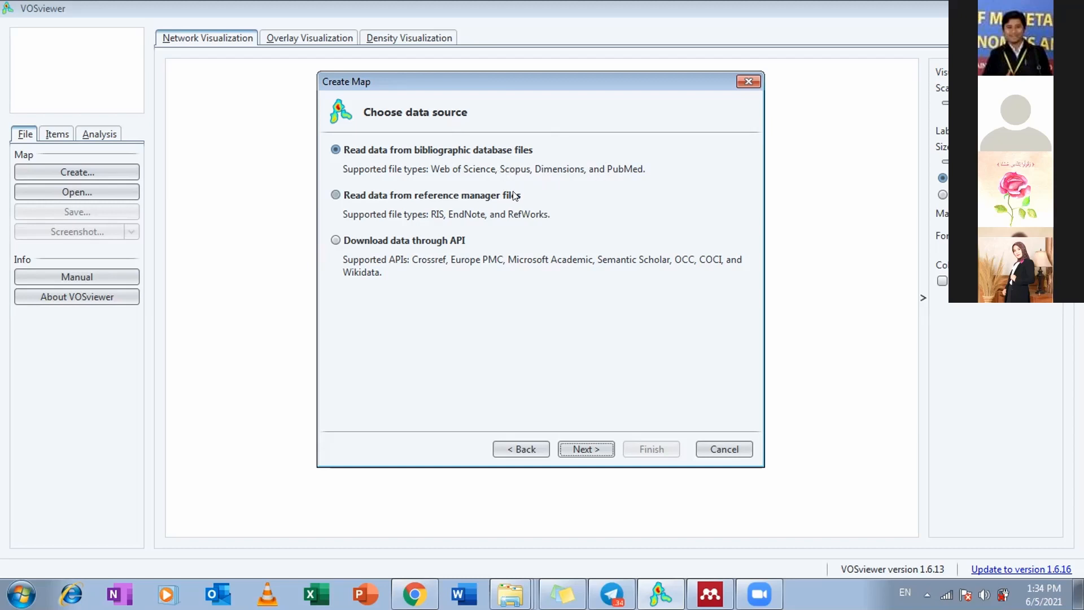
# Step: Compare the reference manager, API and bibliographic database data sources, ending on reading from bibliographic database files
pyautogui.click(402, 196)
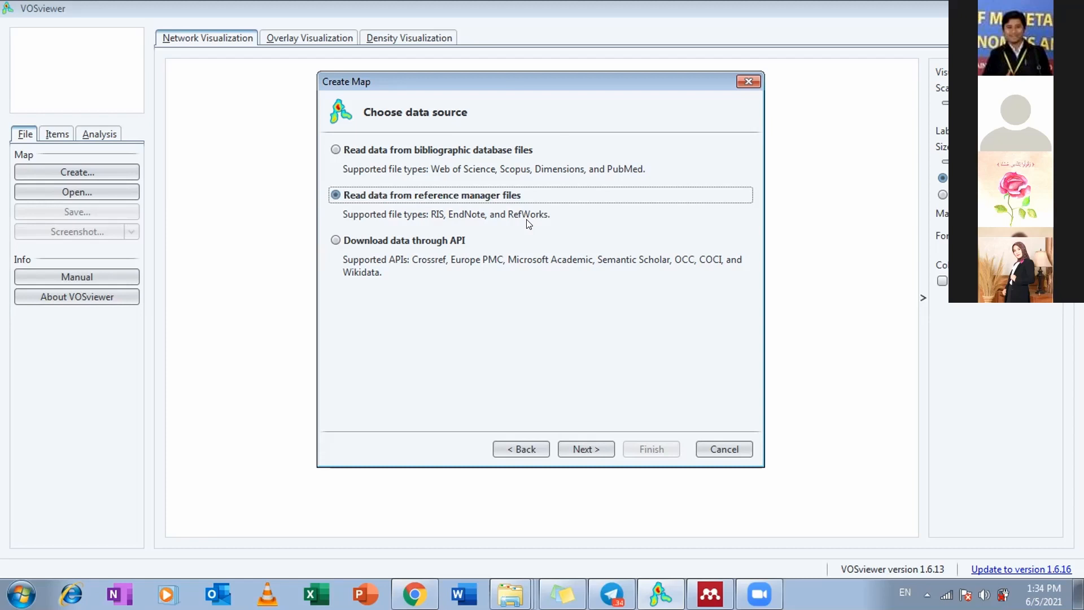
pyautogui.click(408, 240)
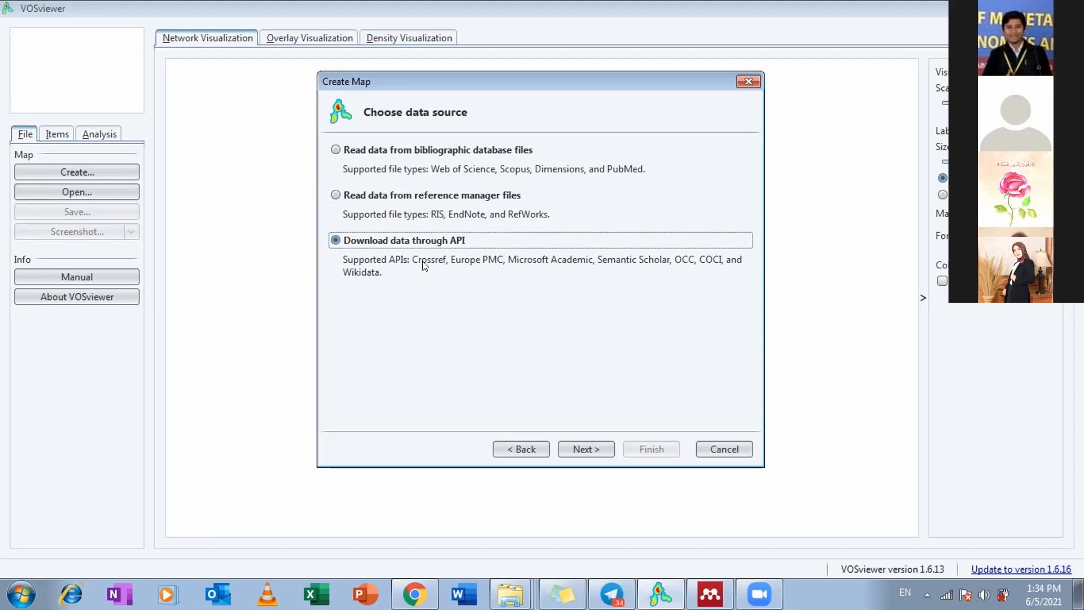
pyautogui.click(411, 149)
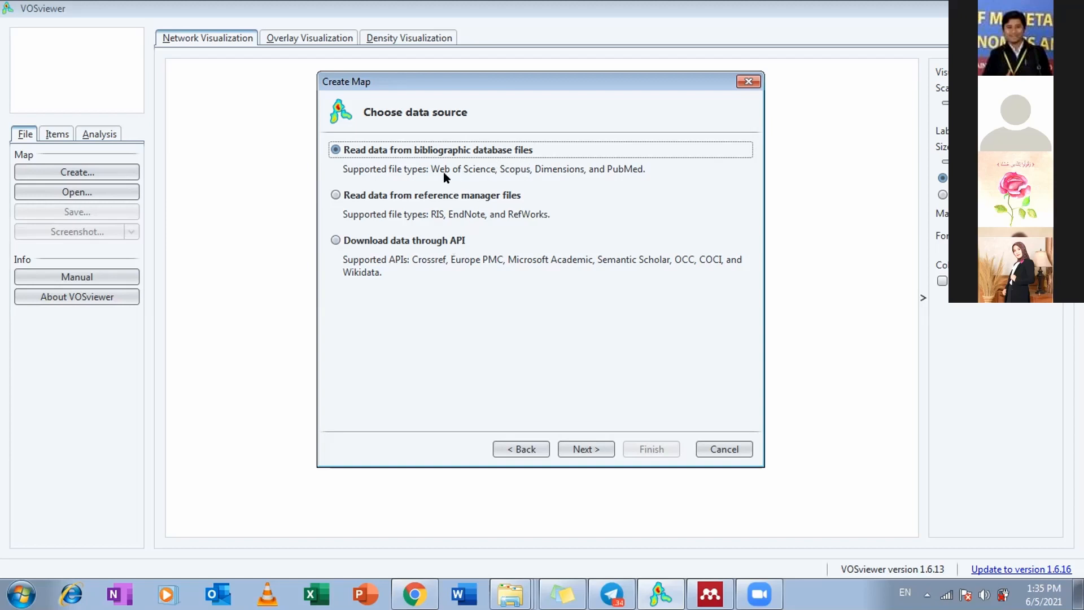
pyautogui.click(371, 244)
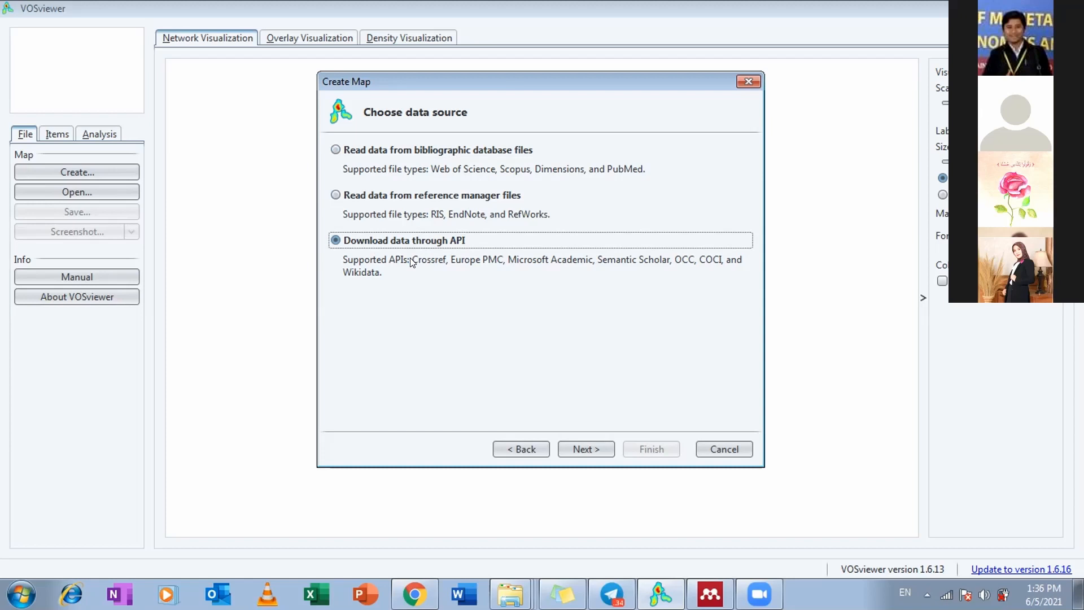
pyautogui.click(361, 149)
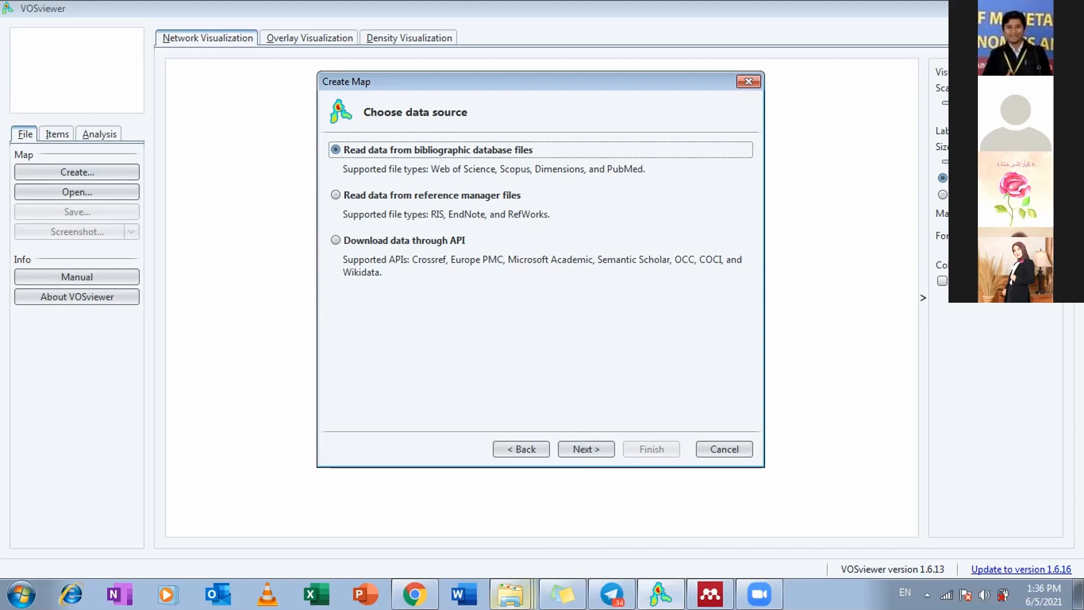
# Step: Check the Dimensions publication files in the Biblio Ekonomi Masjid folder and return to the map wizard
pyautogui.moveTo(510, 593)
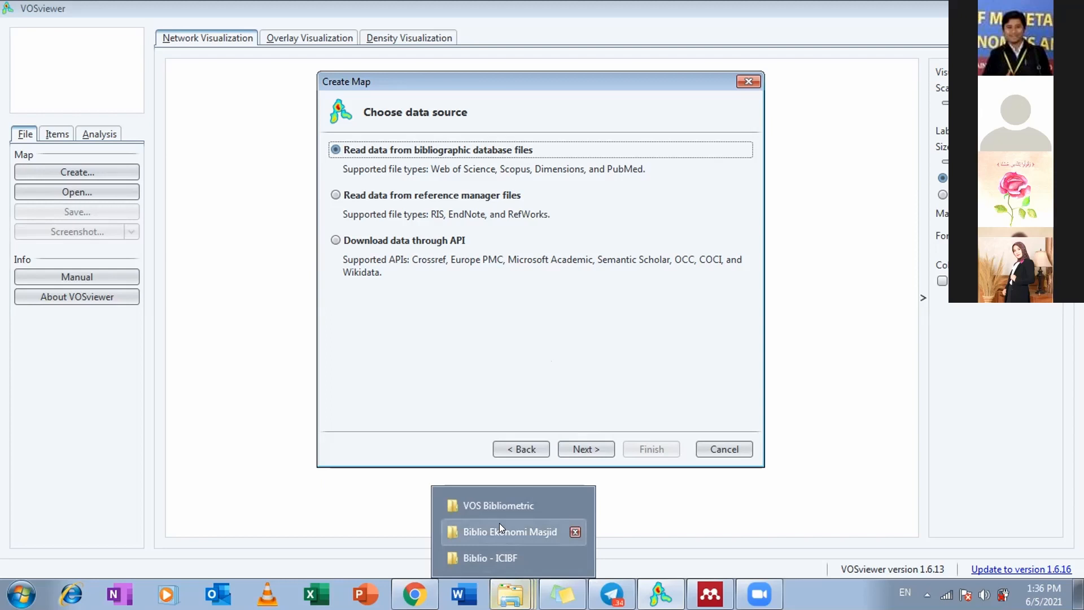
pyautogui.click(508, 531)
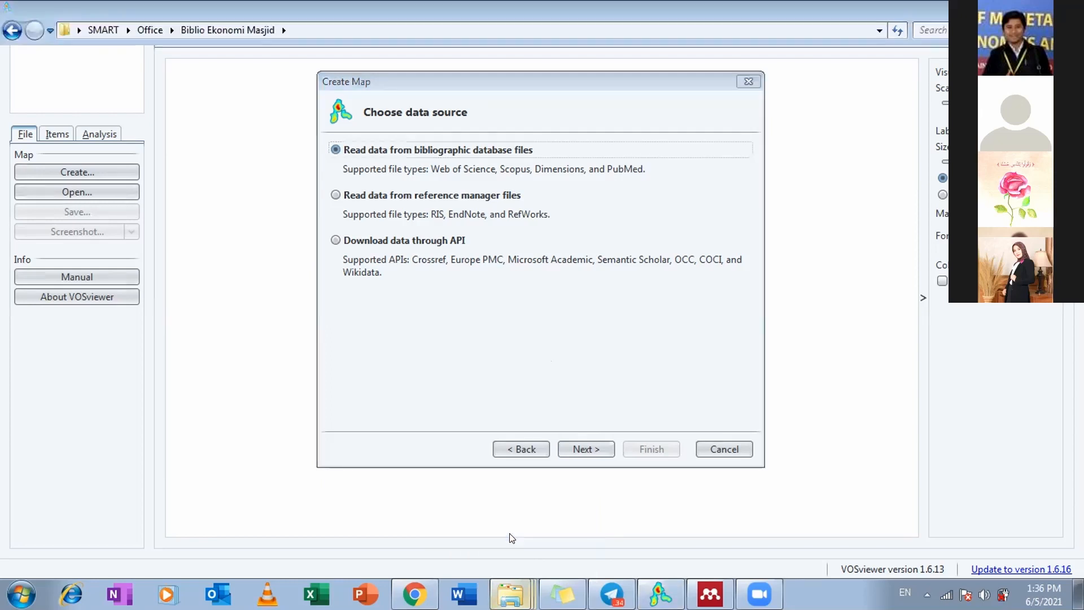
pyautogui.click(275, 136)
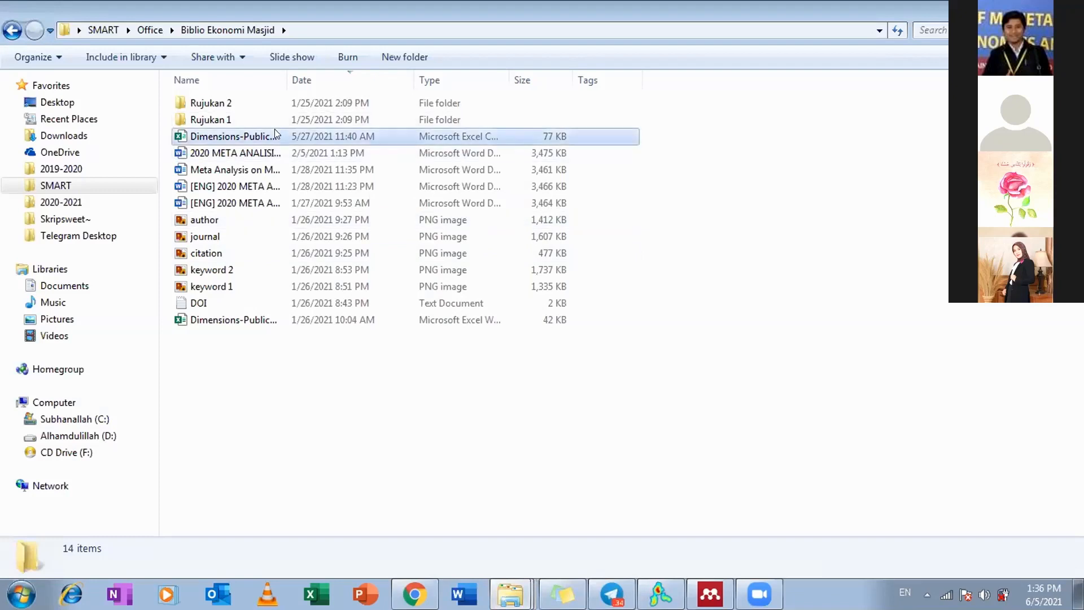
pyautogui.click(268, 321)
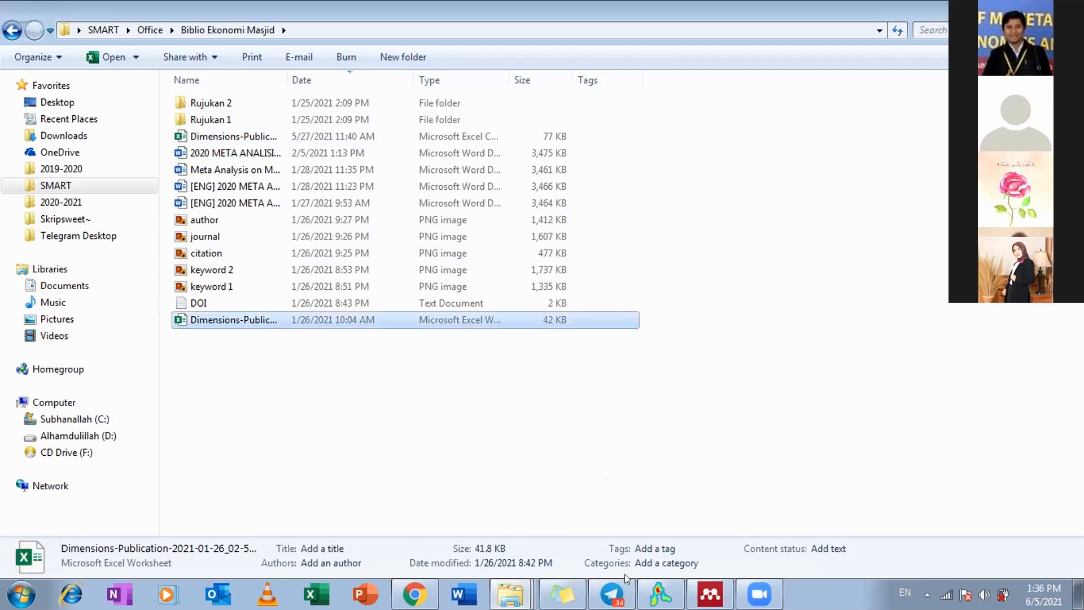
pyautogui.click(660, 594)
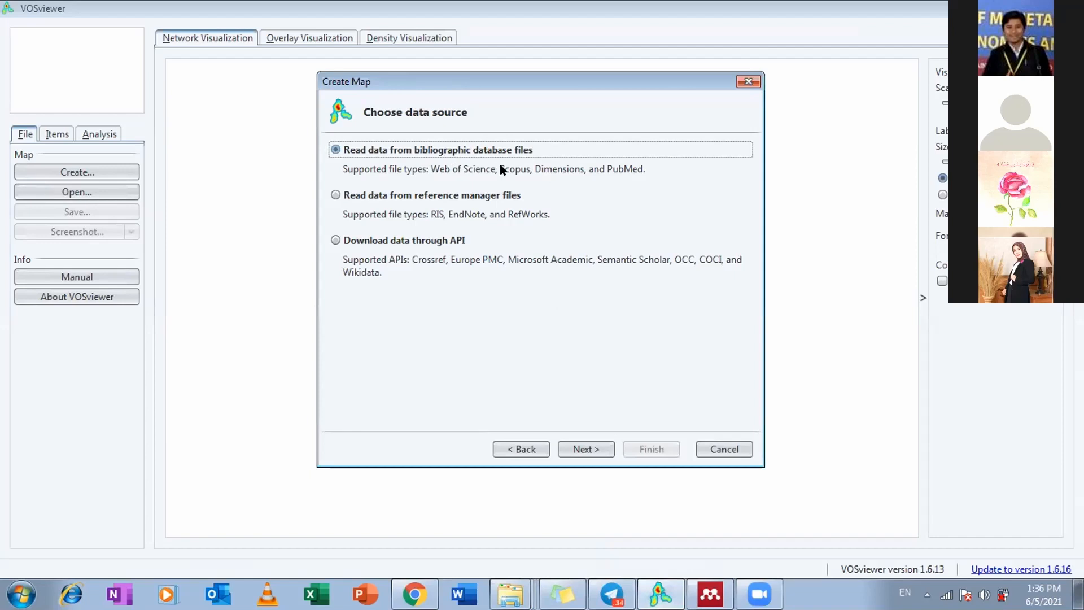
pyautogui.click(590, 446)
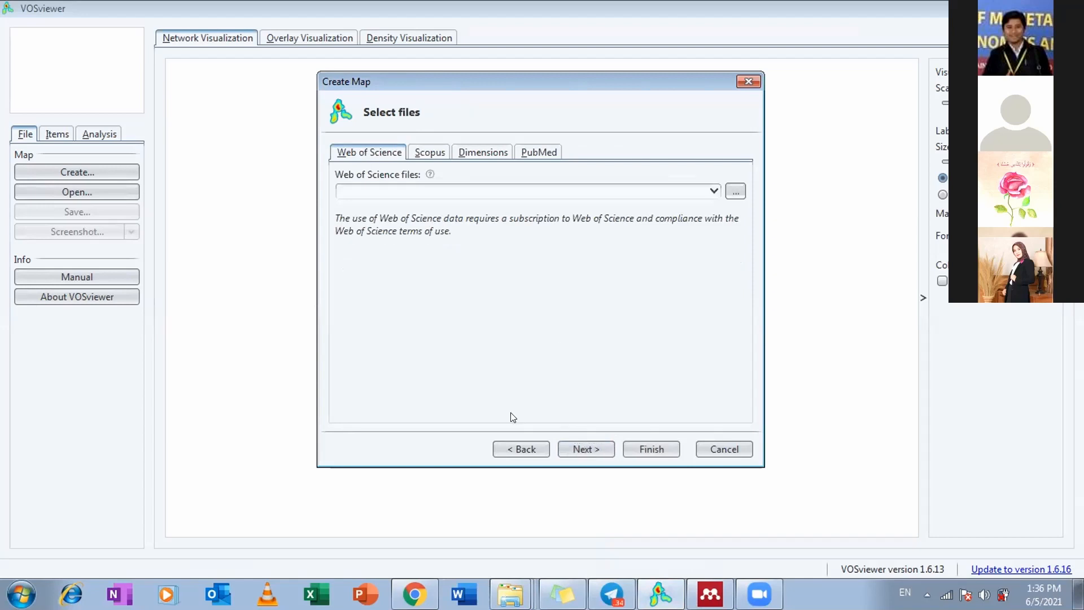
pyautogui.click(525, 449)
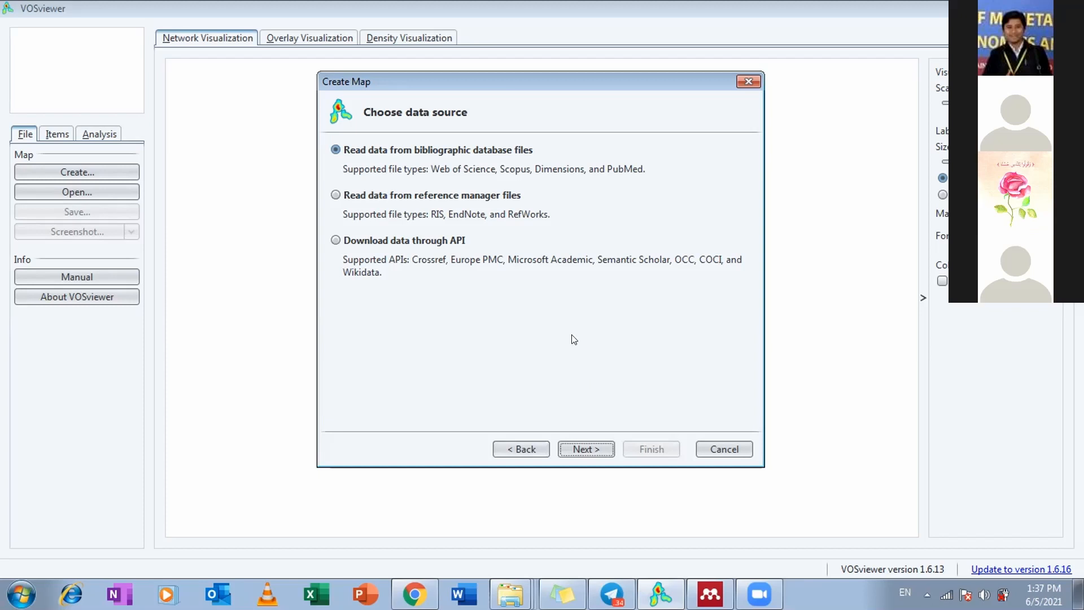
pyautogui.click(415, 194)
pyautogui.click(397, 149)
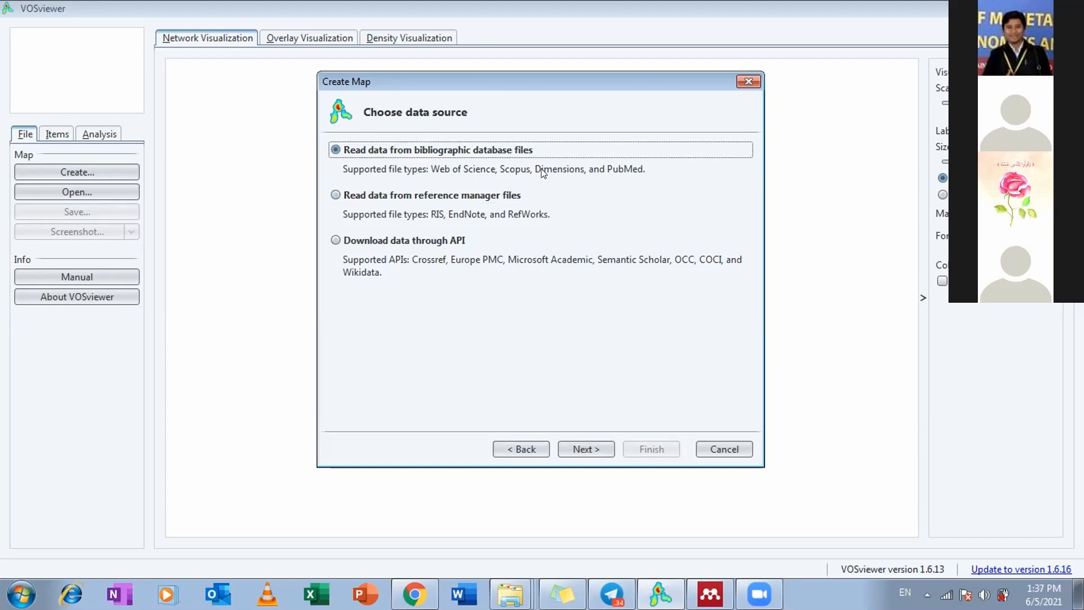
pyautogui.click(749, 81)
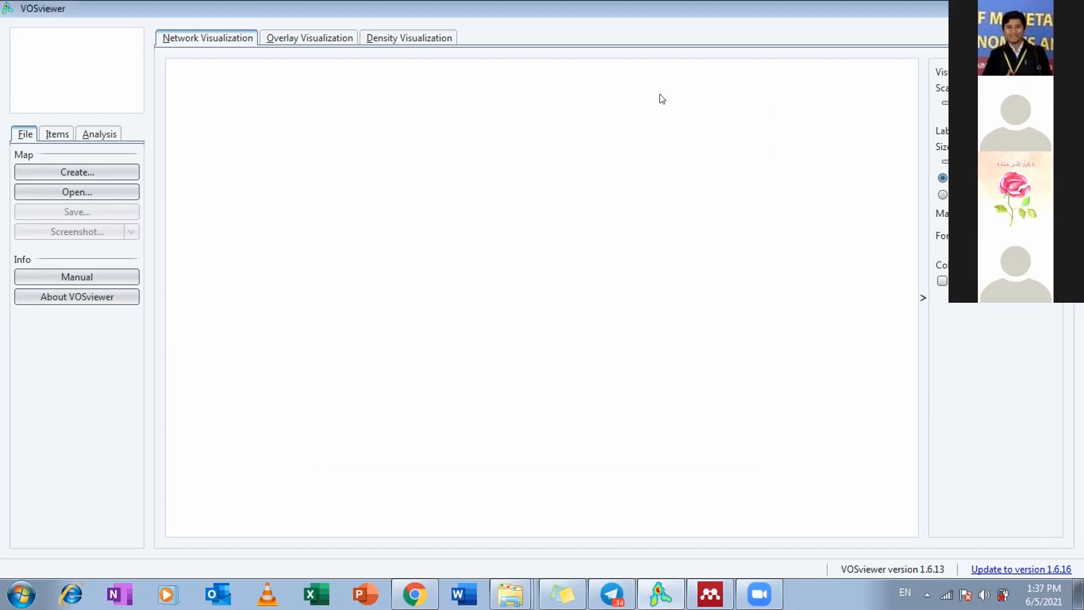
# Step: Start a new map and set its data type to bibliographic data
pyautogui.click(81, 173)
pyautogui.click(420, 150)
pyautogui.click(400, 198)
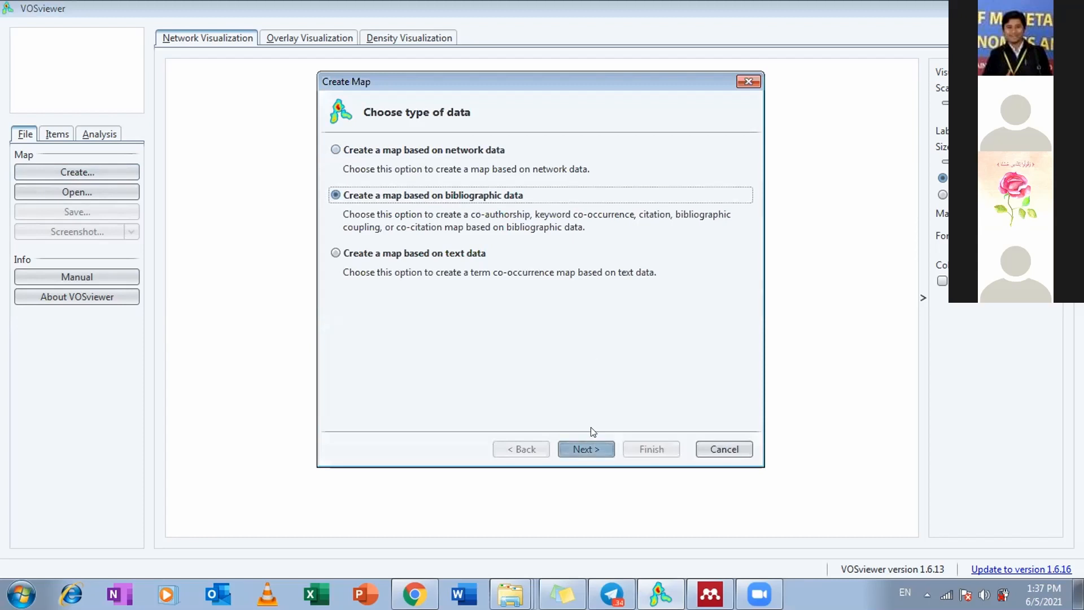
pyautogui.click(587, 447)
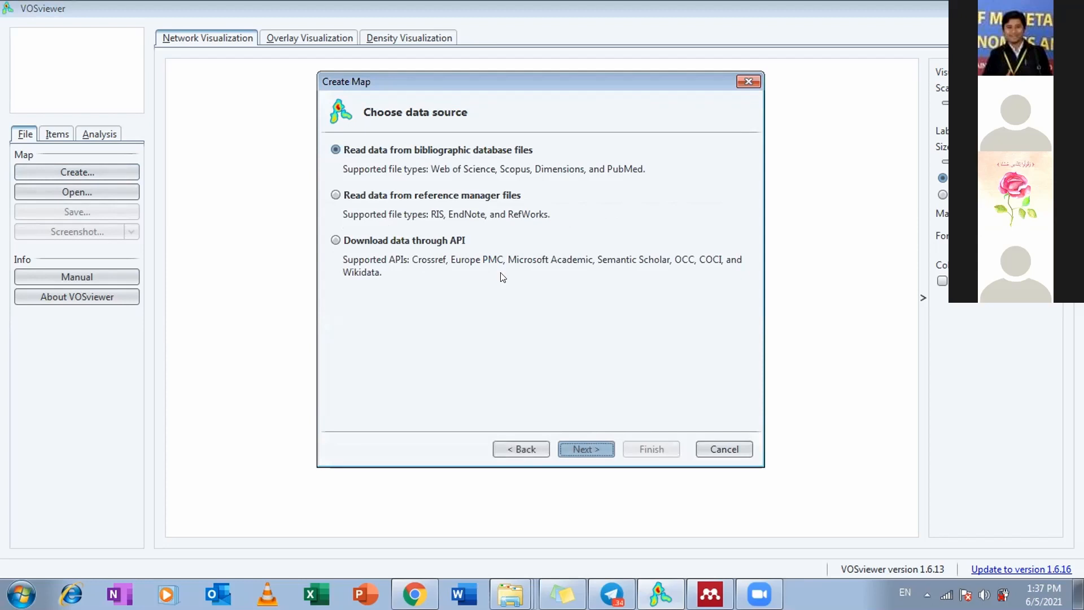
# Step: Set the data source to bibliographic database files and choose Dimensions as the database for the input files
pyautogui.click(396, 150)
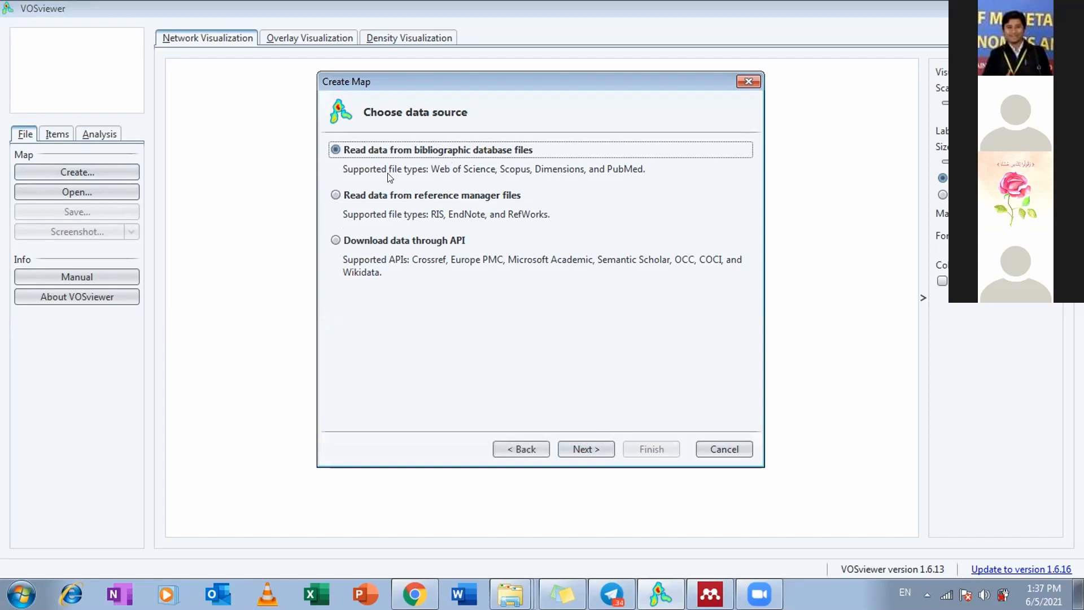
pyautogui.click(575, 438)
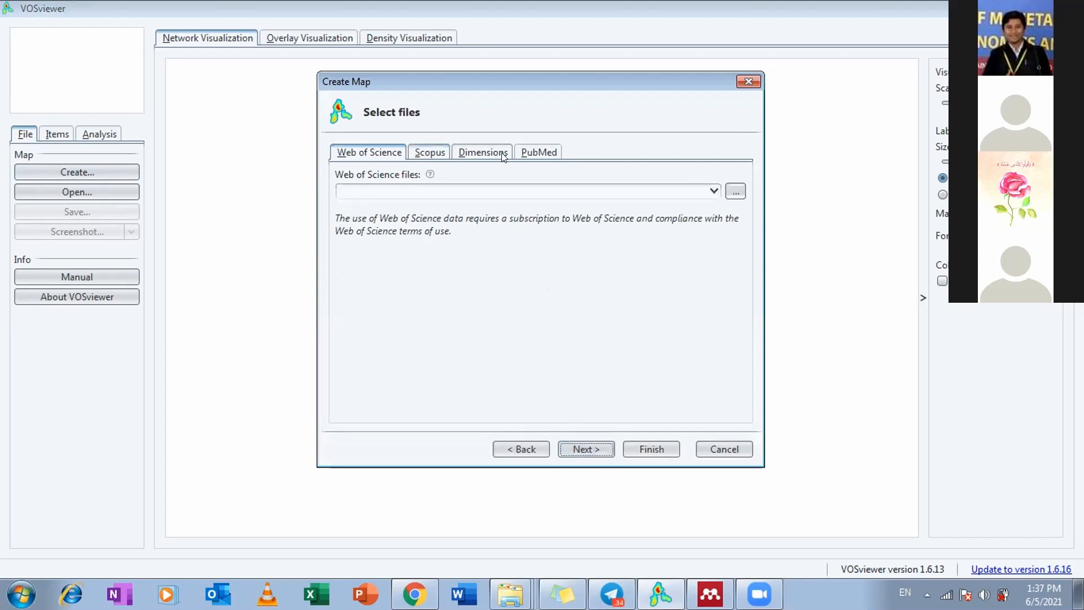
pyautogui.click(371, 157)
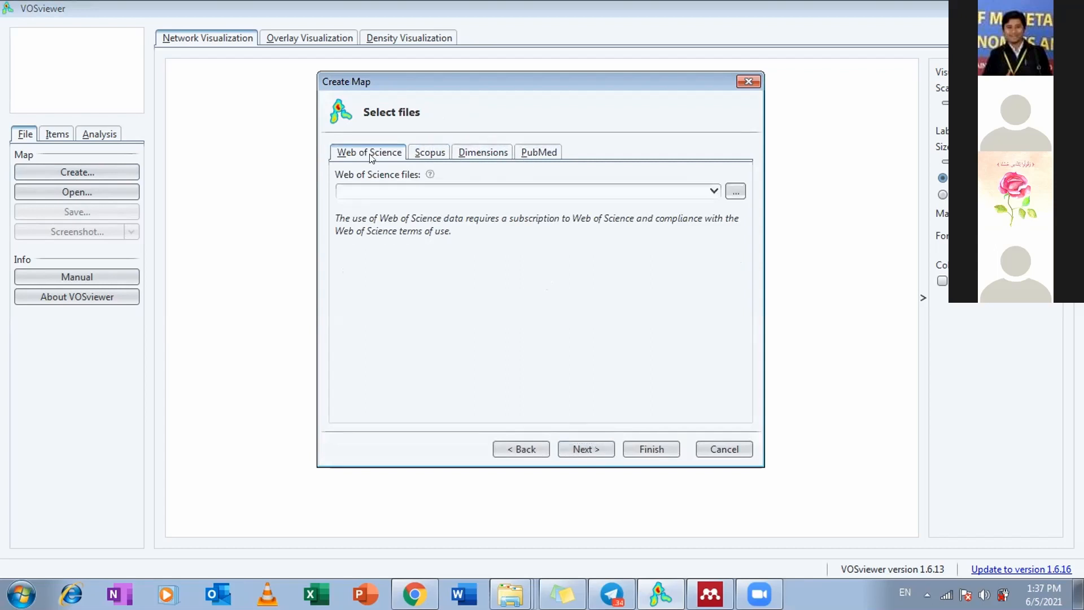
pyautogui.click(423, 153)
pyautogui.click(466, 154)
pyautogui.click(545, 148)
pyautogui.click(489, 148)
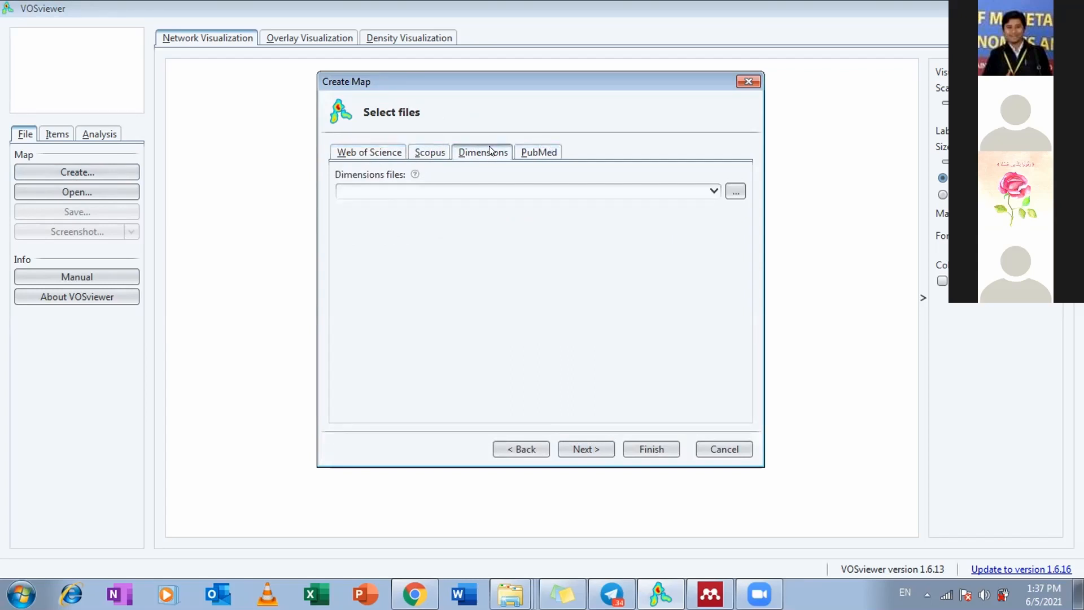
# Step: Browse for the Dimensions input file and go to the Office folder inside Desktop > SMART
pyautogui.click(730, 193)
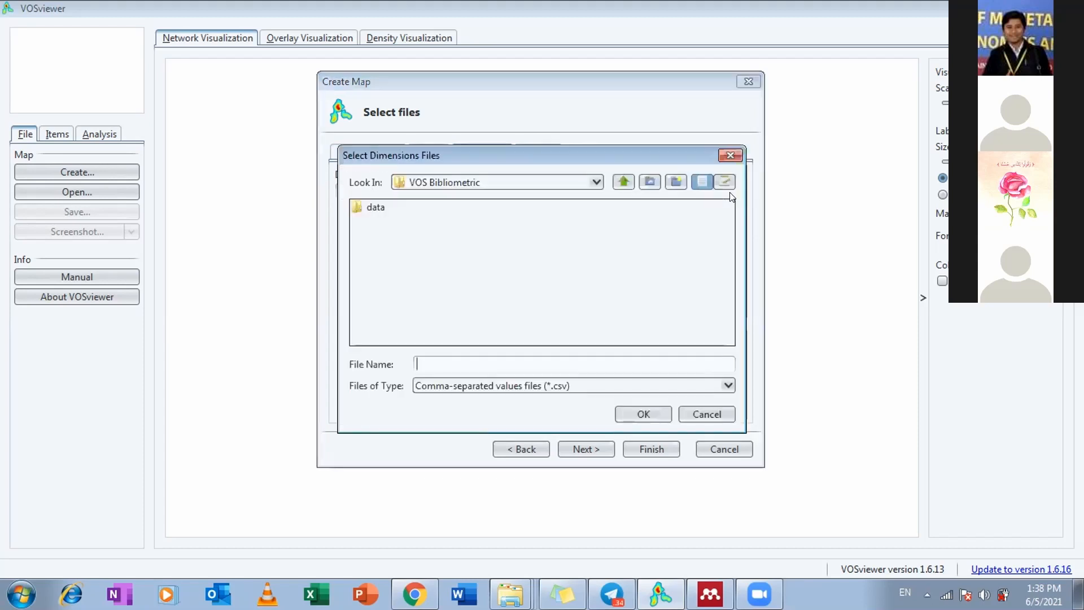
pyautogui.moveTo(642, 145); pyautogui.dragTo(774, 170)
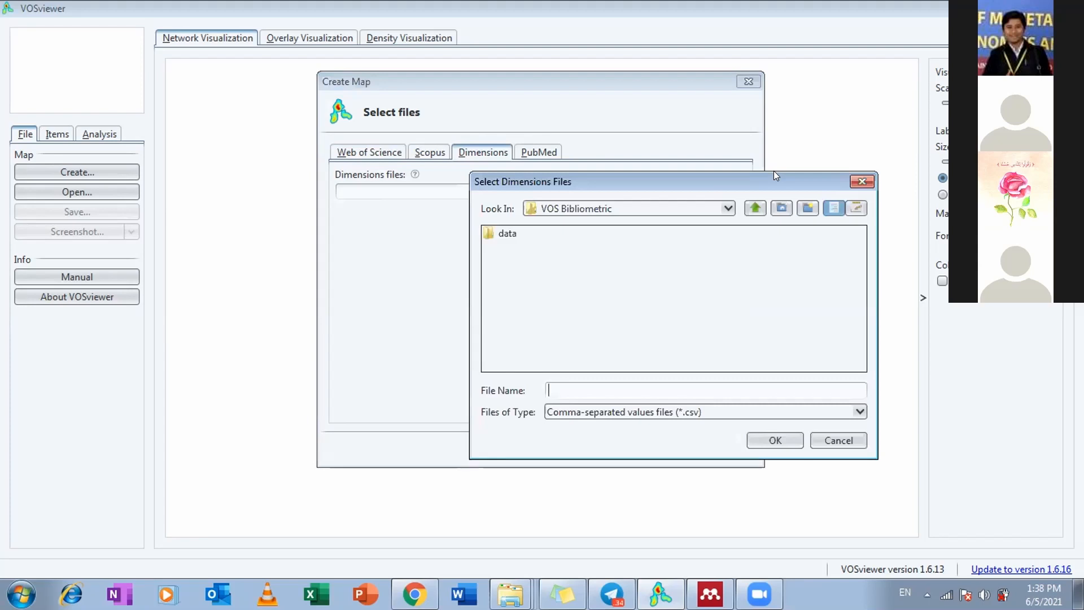
pyautogui.click(727, 208)
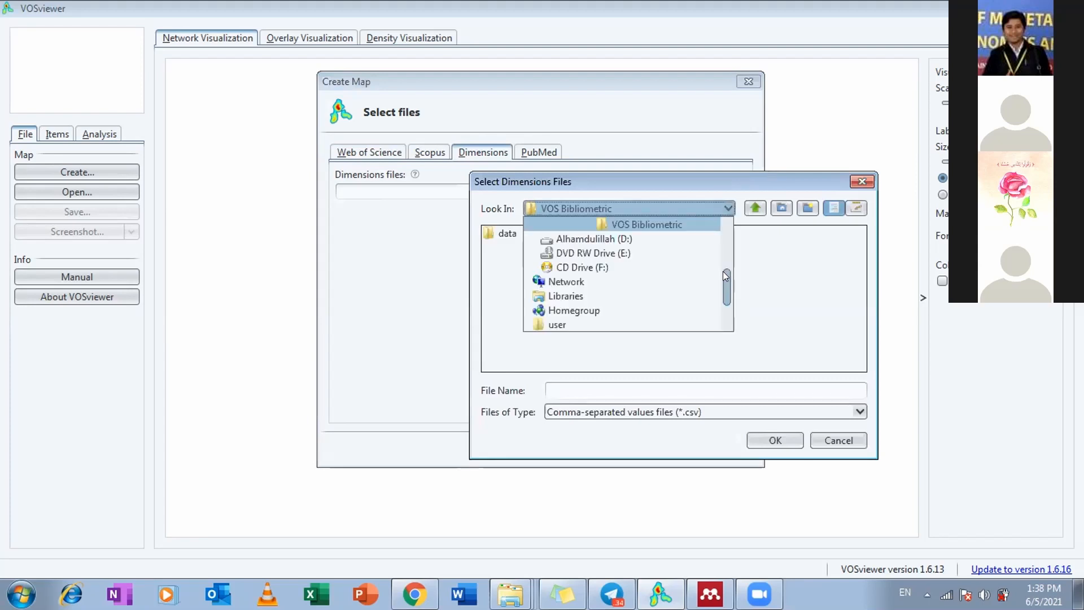
pyautogui.moveTo(723, 282); pyautogui.dragTo(727, 262)
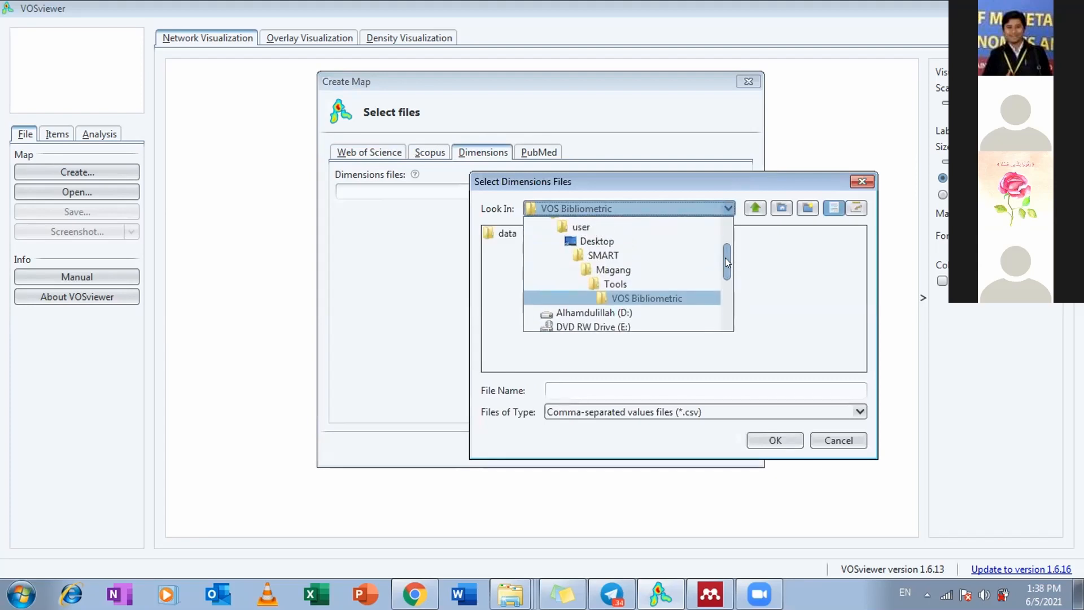
pyautogui.click(665, 270)
pyautogui.click(729, 208)
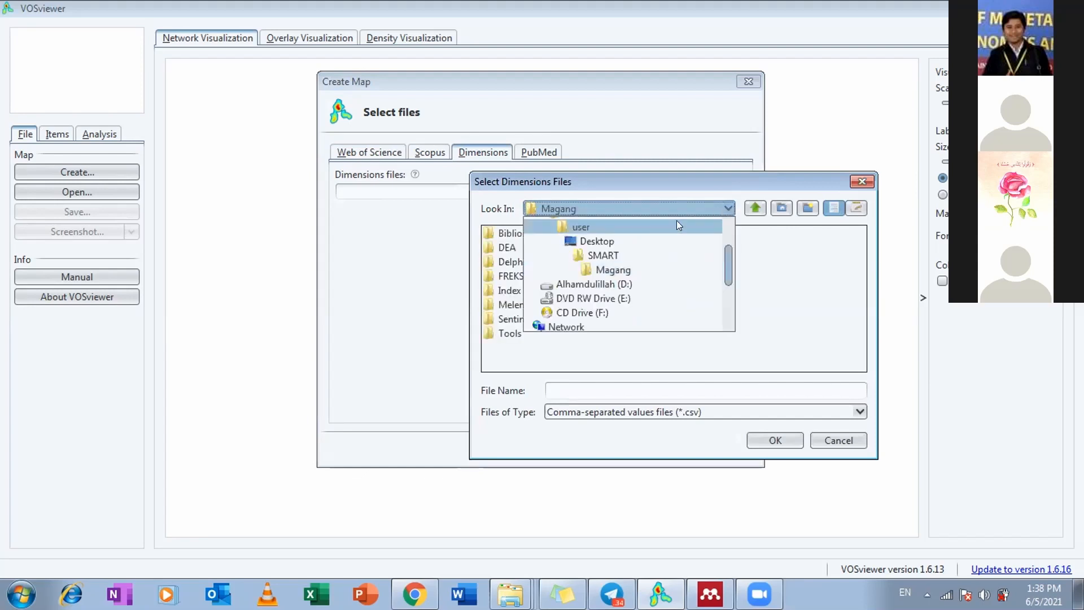
pyautogui.click(621, 255)
pyautogui.click(725, 209)
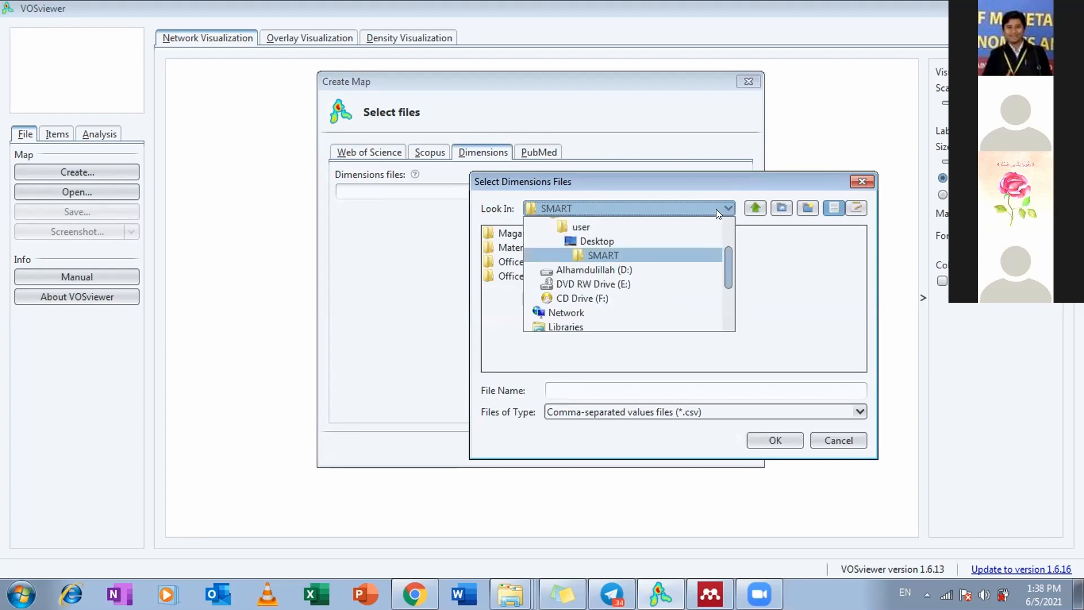
pyautogui.click(627, 257)
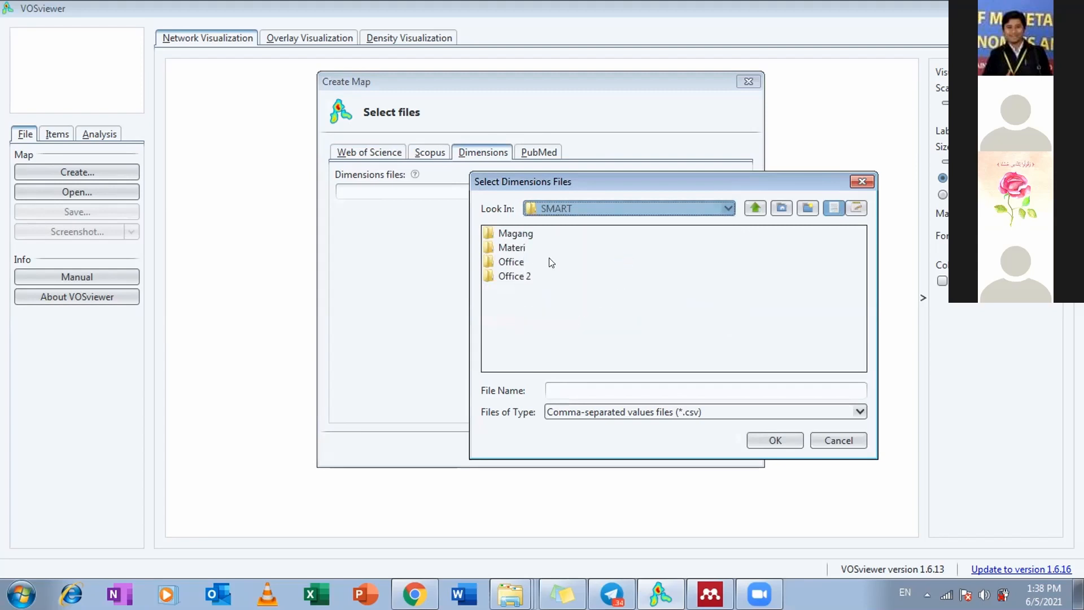
pyautogui.doubleClick(511, 261)
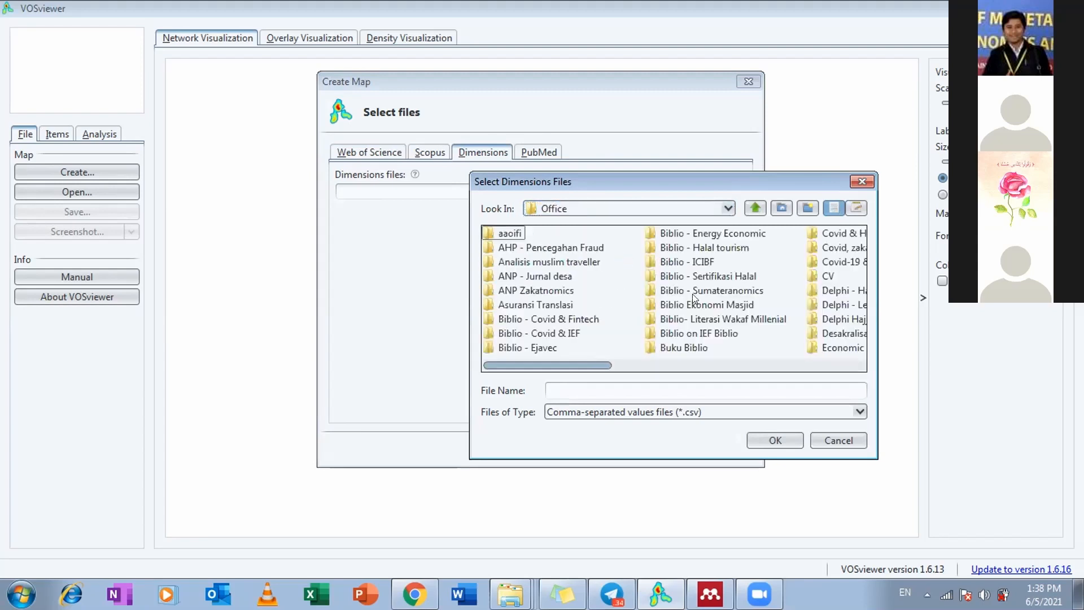
# Step: Select Dimensions-Publication-2021-01-26_02-51-19 (1).csv from the Biblio Ekonomi Masjid folder as the Dimensions input file
pyautogui.click(664, 305)
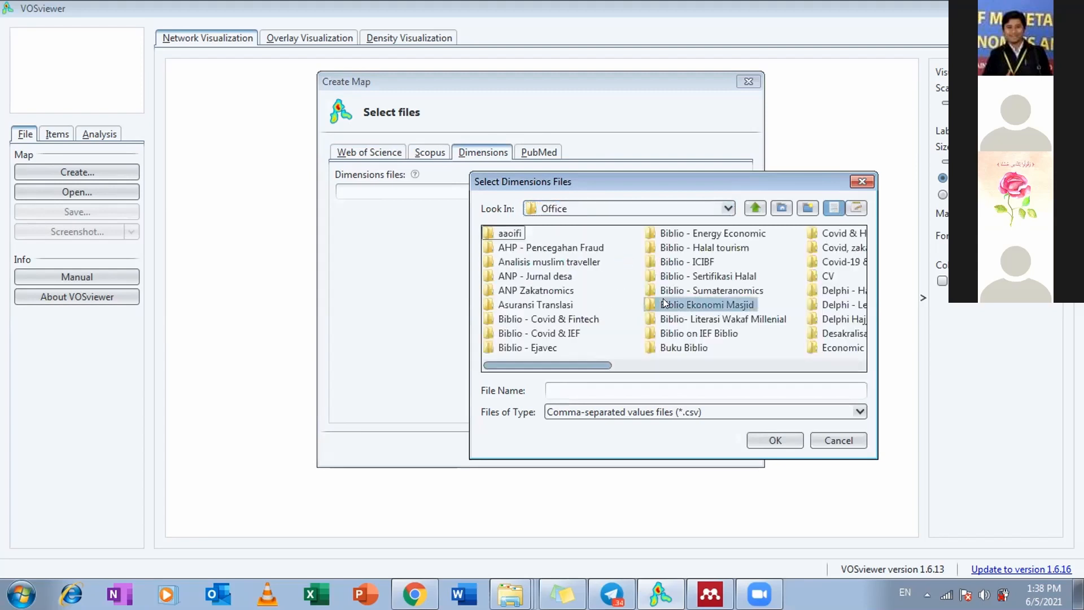
pyautogui.click(757, 435)
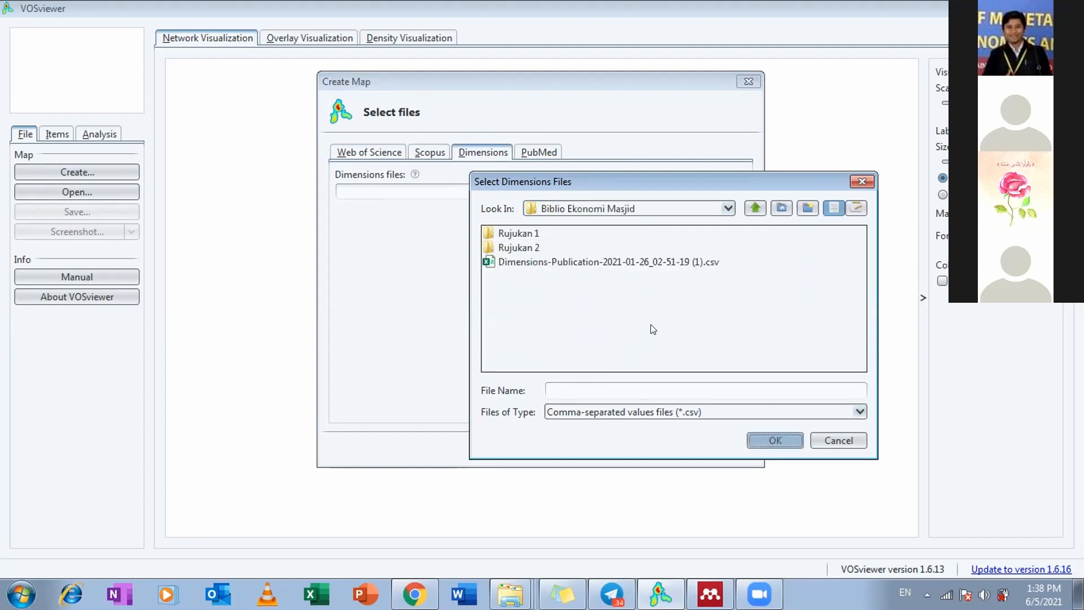
pyautogui.click(578, 261)
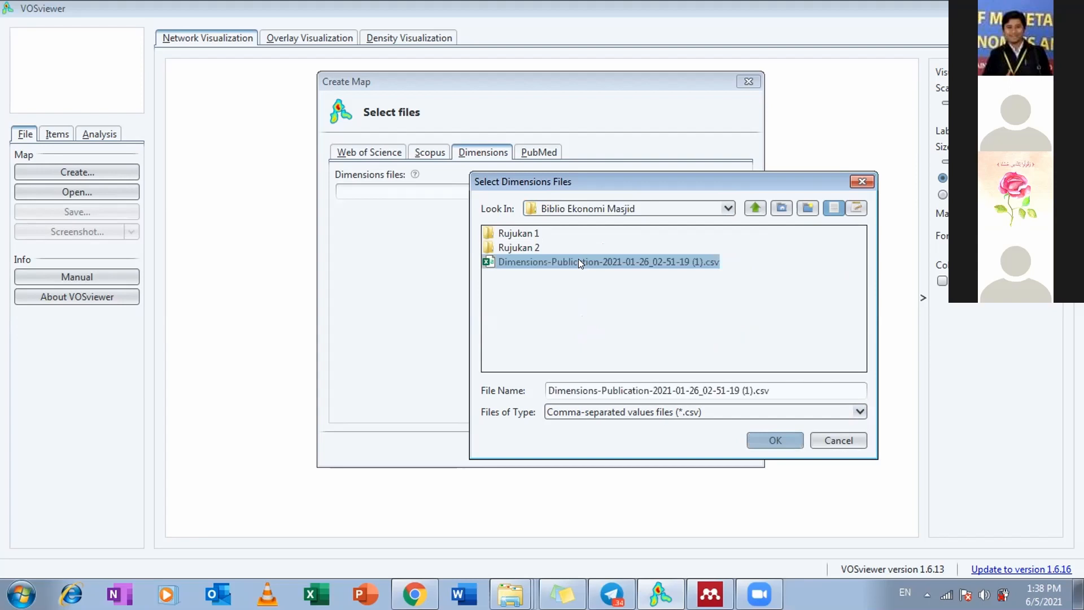
pyautogui.click(774, 439)
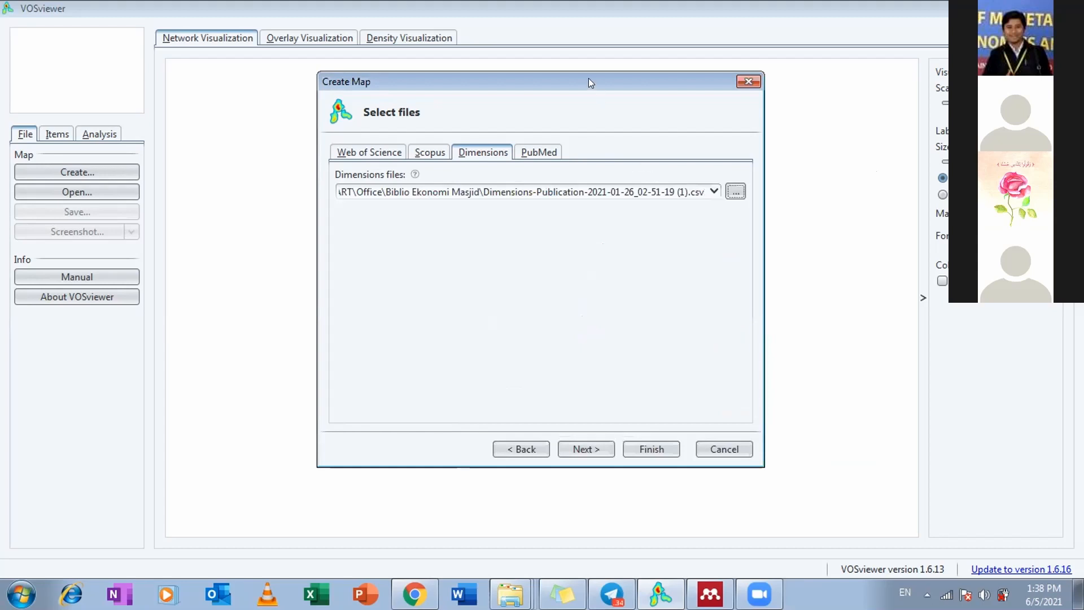
# Step: Accept the selected Dimensions file and continue to the choice of analysis type and counting method
pyautogui.moveTo(588, 79); pyautogui.dragTo(562, 96)
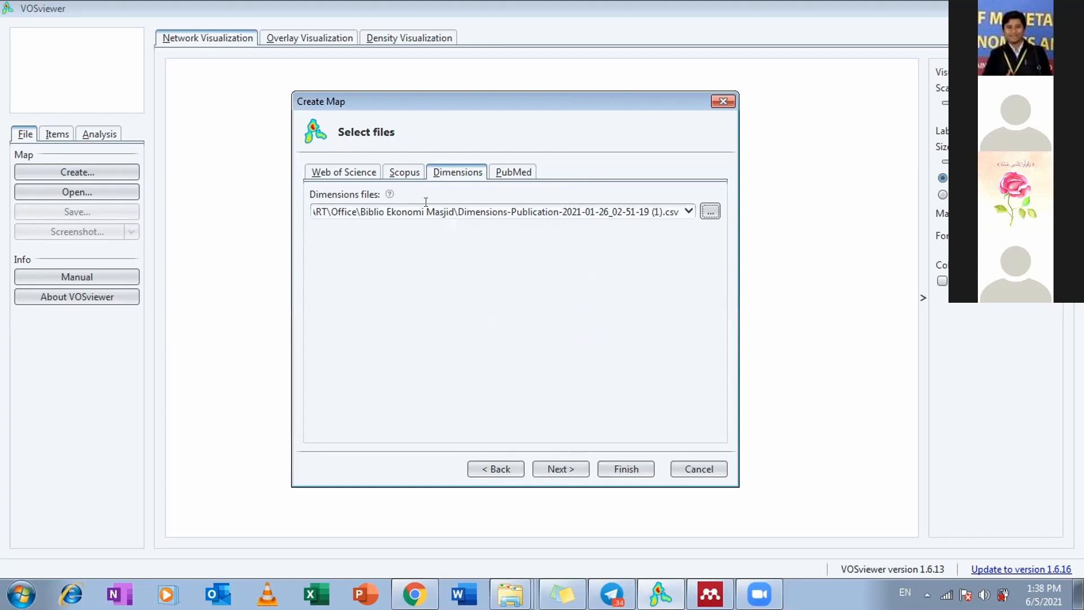
pyautogui.click(603, 463)
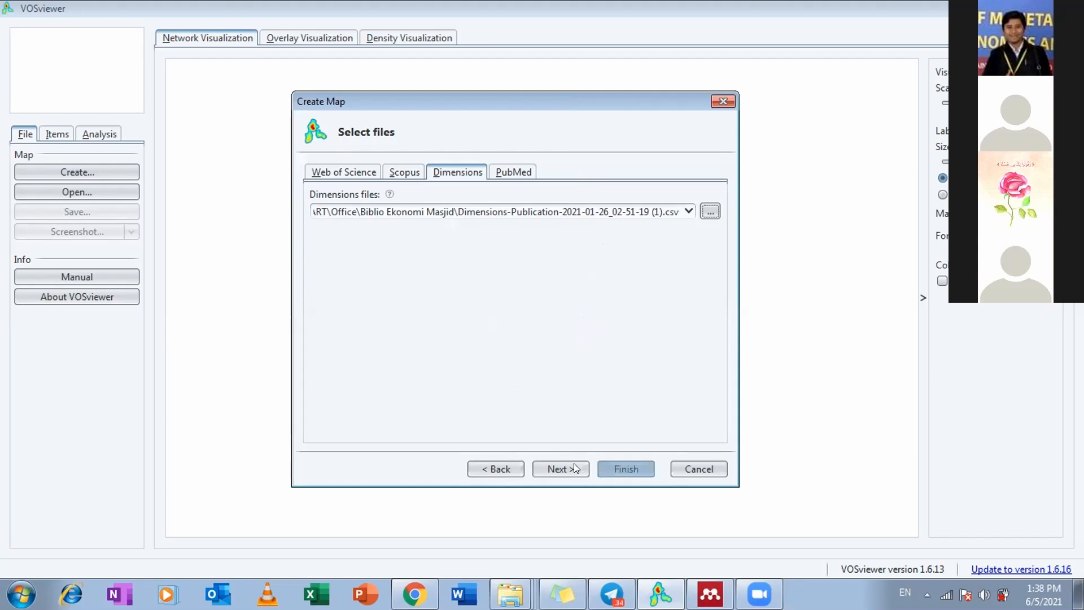
pyautogui.click(573, 463)
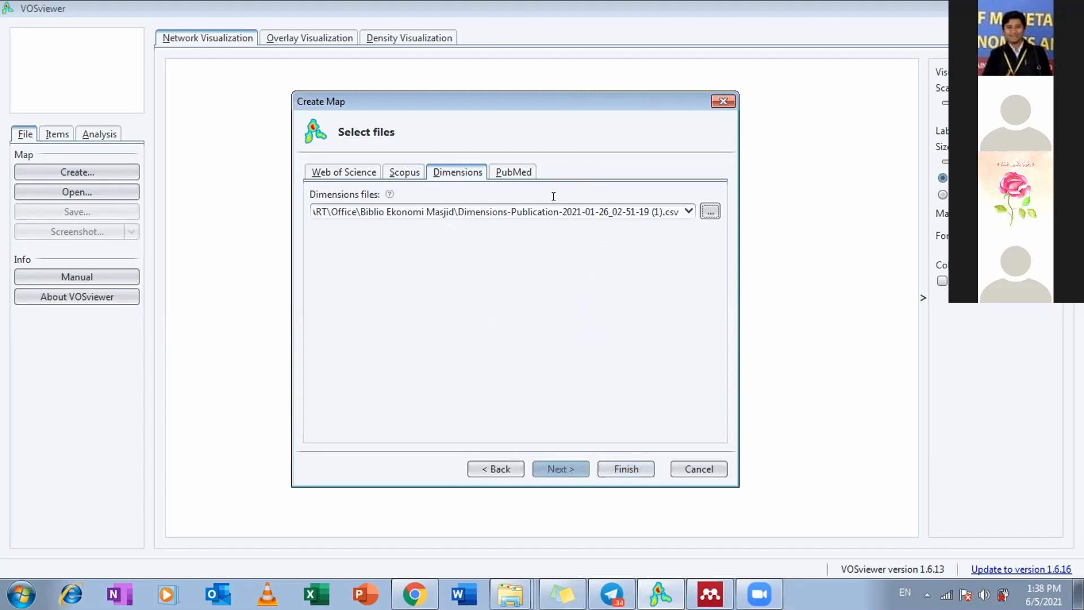
pyautogui.moveTo(546, 102); pyautogui.dragTo(562, 99)
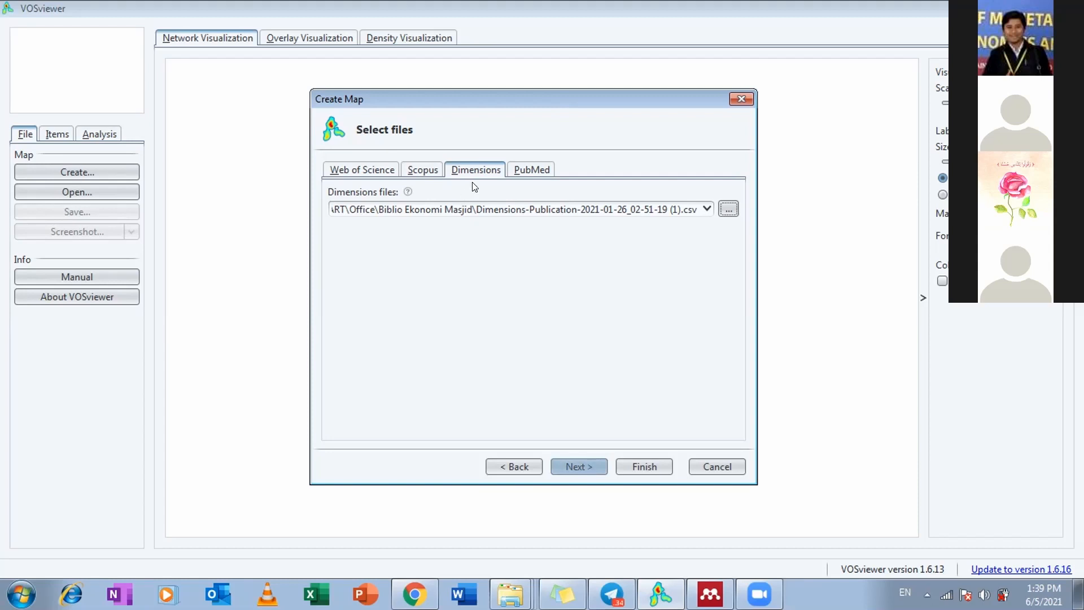
pyautogui.click(576, 465)
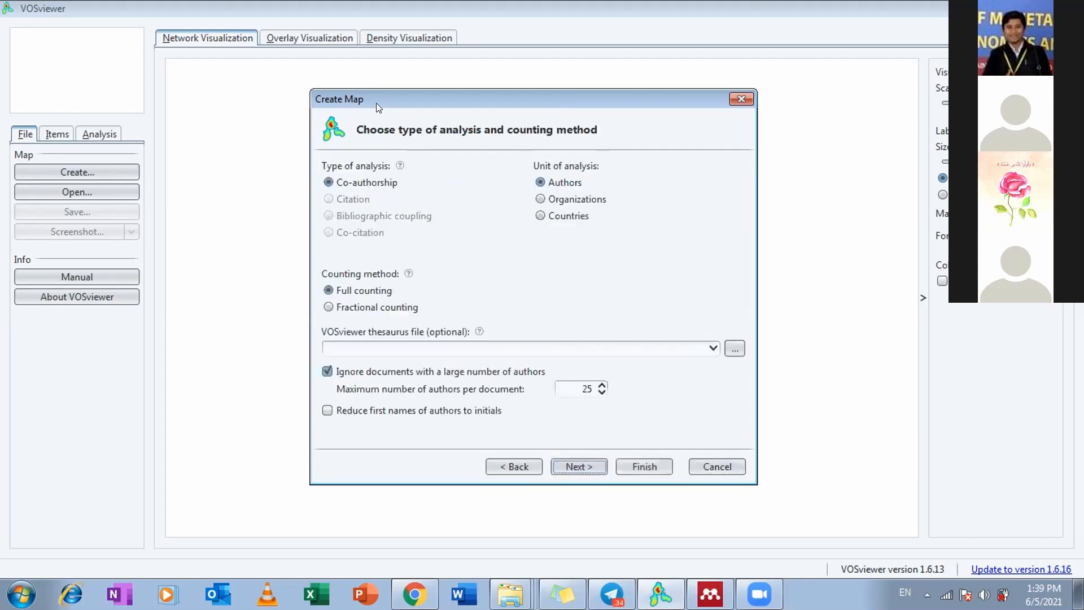
pyautogui.moveTo(376, 92); pyautogui.dragTo(381, 55)
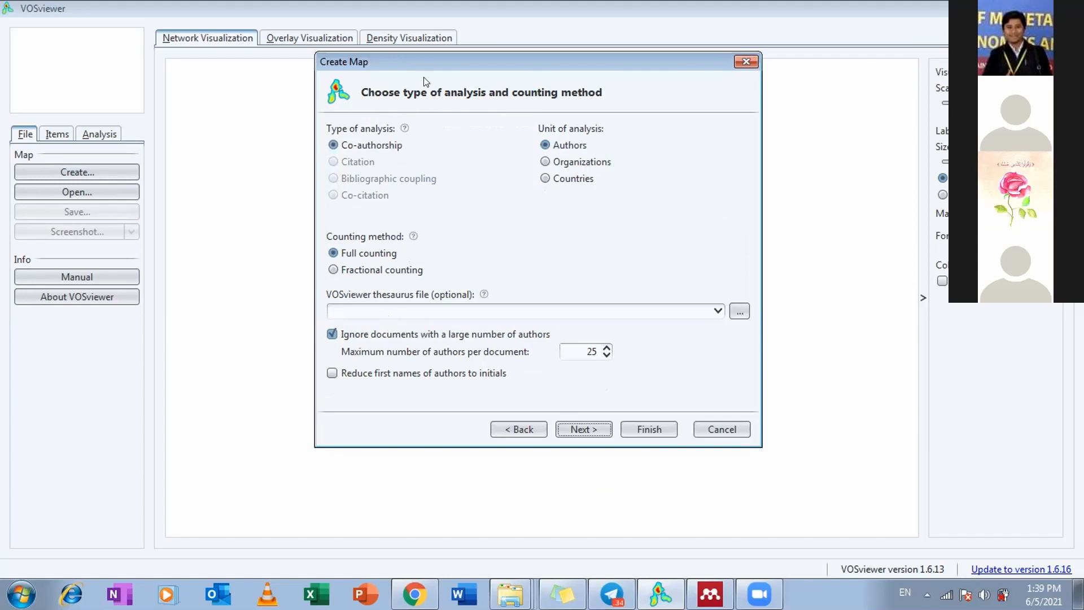
pyautogui.moveTo(425, 56); pyautogui.dragTo(433, 109)
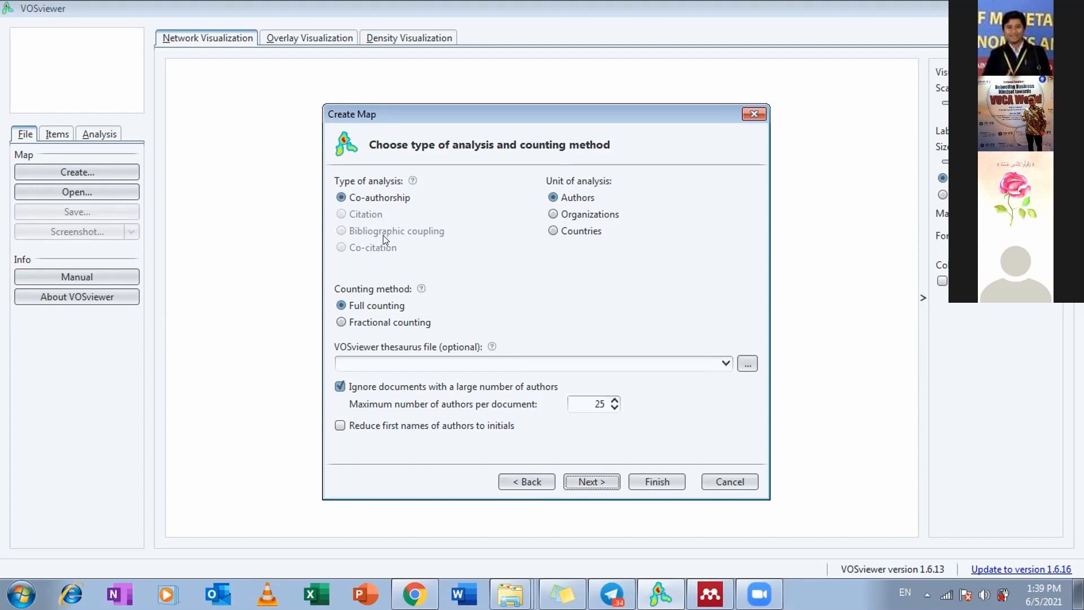
# Step: Compare the authors, organizations and countries units of analysis for a co-authorship analysis, ending on countries
pyautogui.moveTo(413, 181)
pyautogui.click(577, 198)
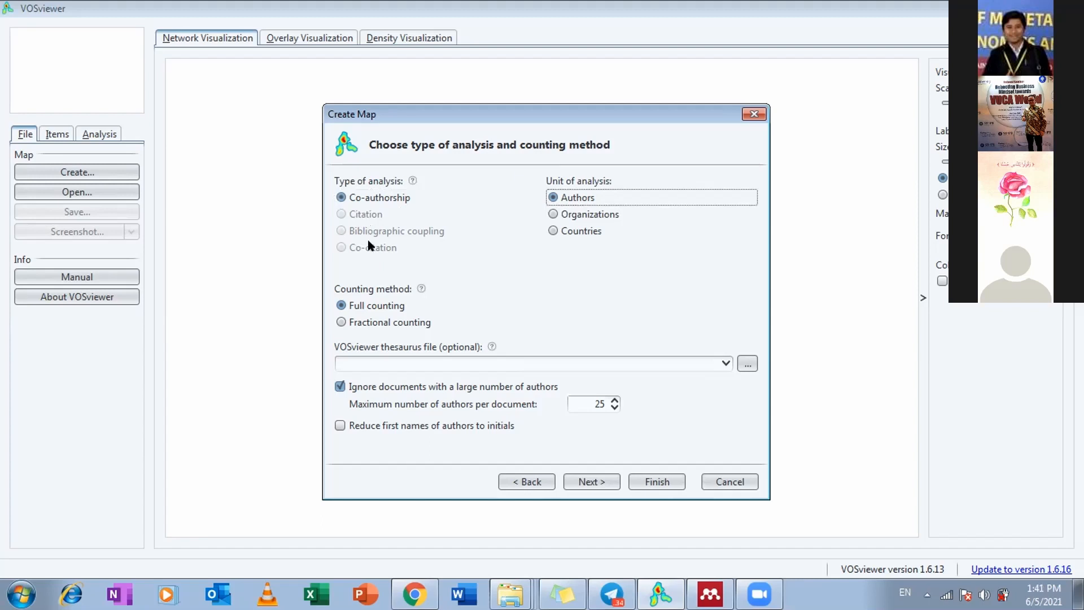
pyautogui.click(561, 215)
pyautogui.click(558, 230)
pyautogui.click(563, 197)
pyautogui.click(588, 236)
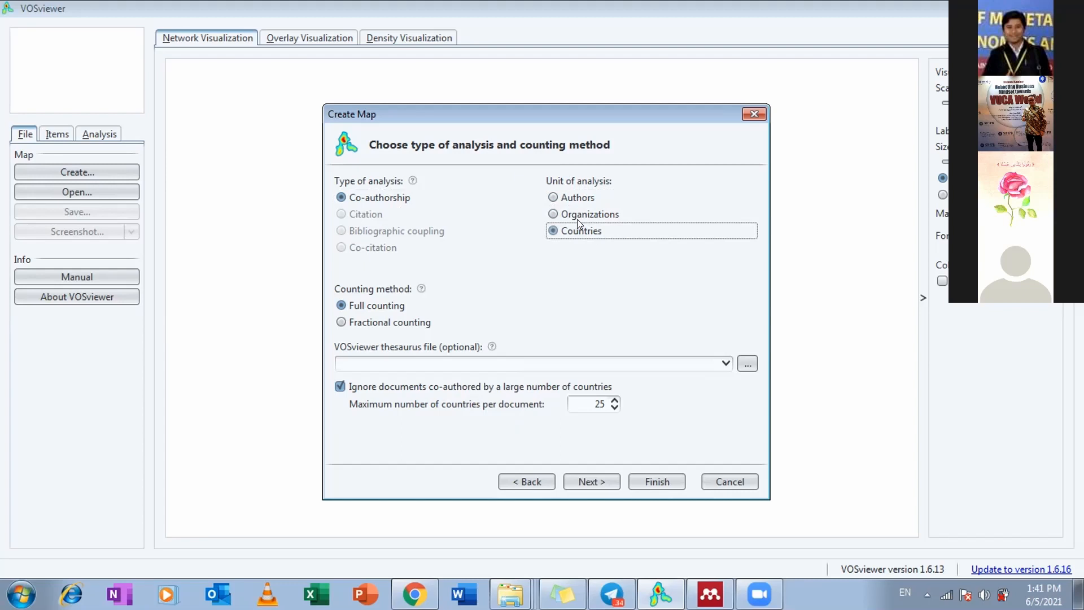
pyautogui.click(565, 199)
pyautogui.click(571, 213)
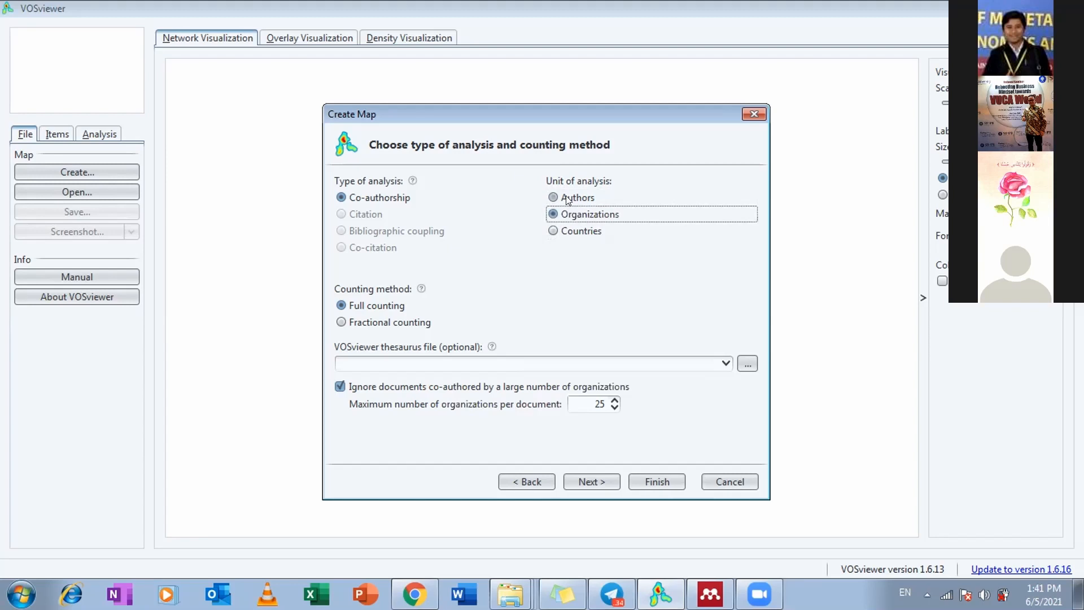
pyautogui.click(566, 197)
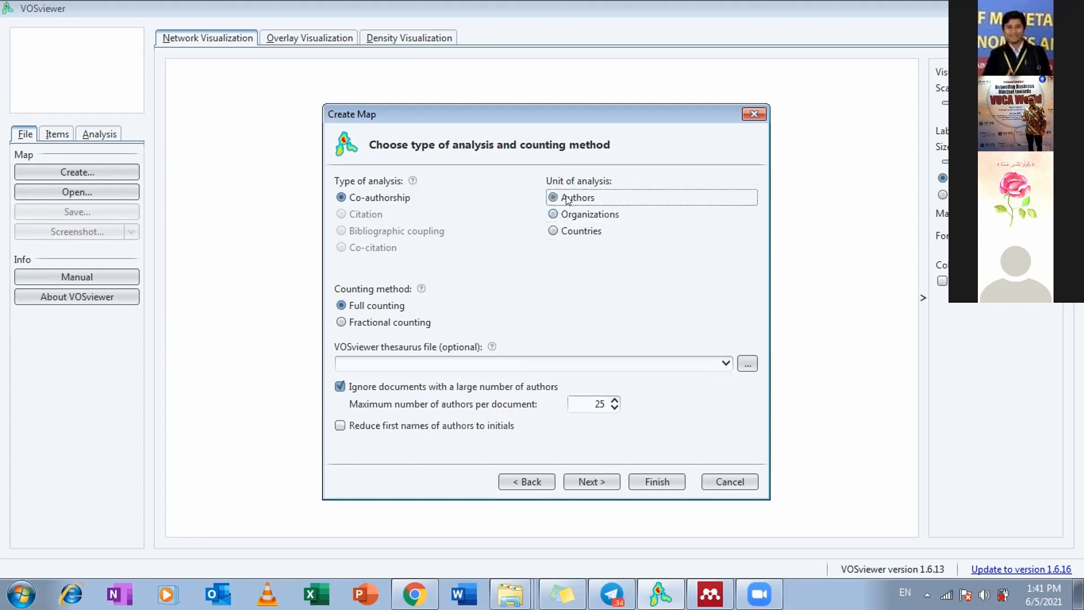
pyautogui.click(368, 197)
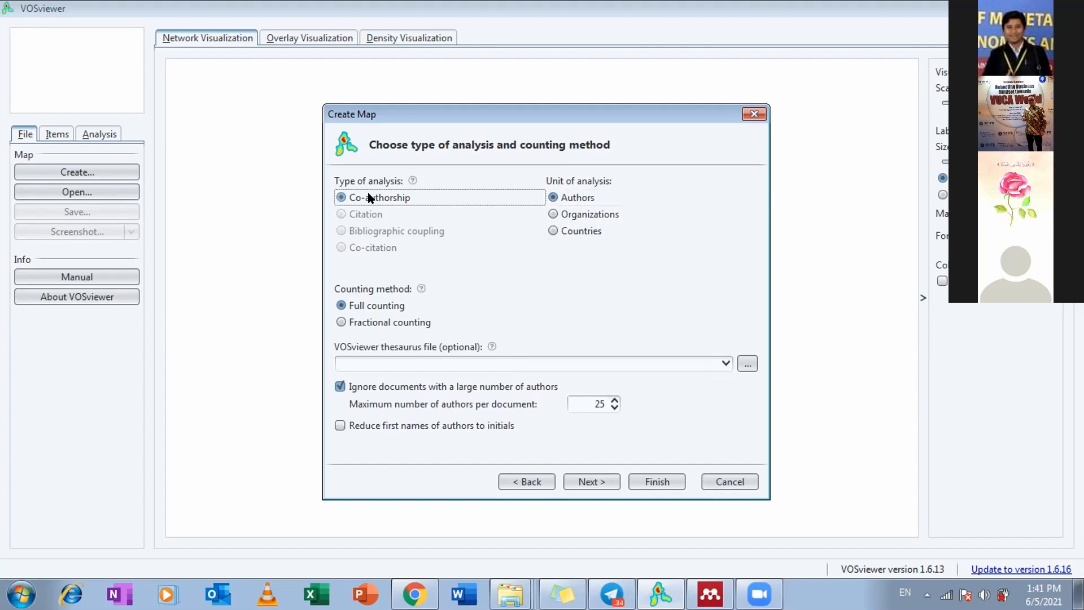
pyautogui.click(587, 197)
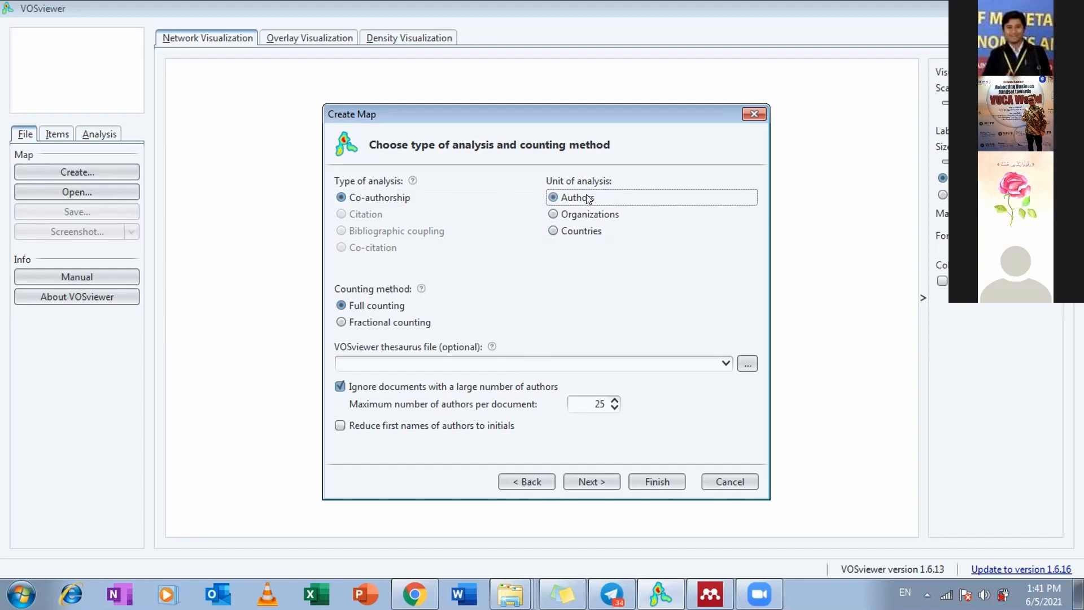
pyautogui.click(578, 218)
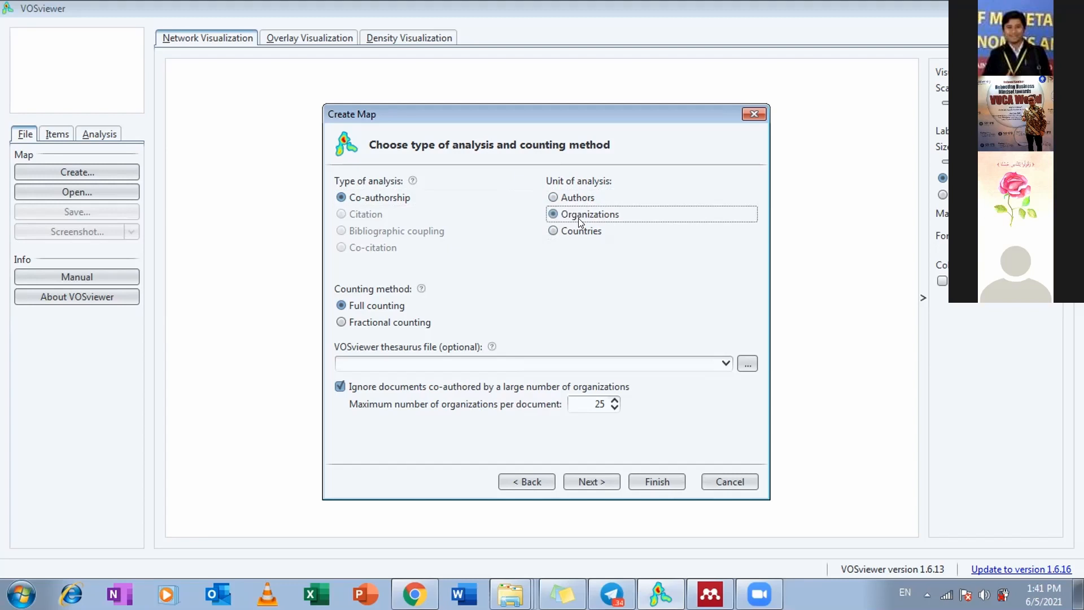
pyautogui.click(579, 232)
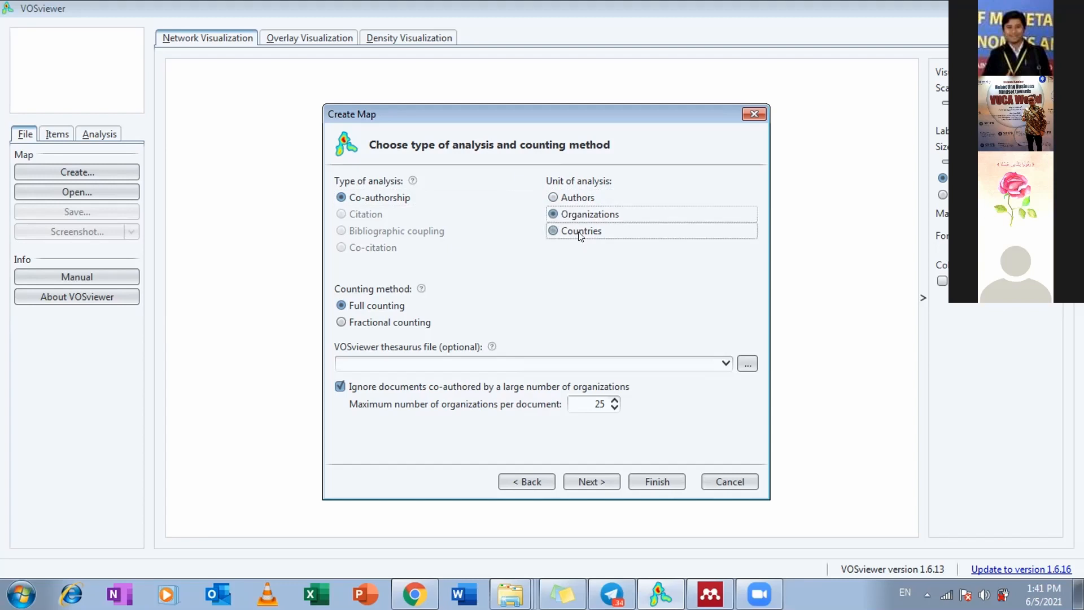